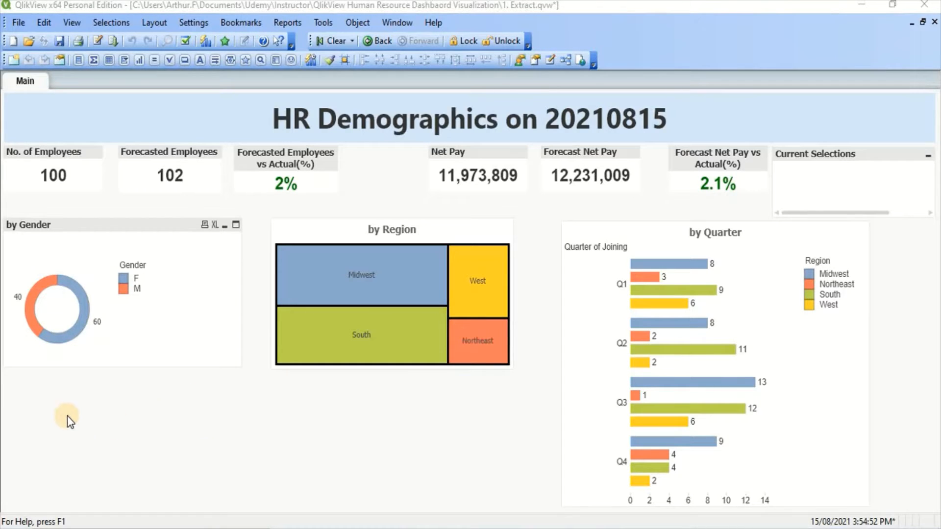
Copy the employee count expression from the No. of Employees text object's properties.
{"action": "right_click", "coordinate": [45, 185]}
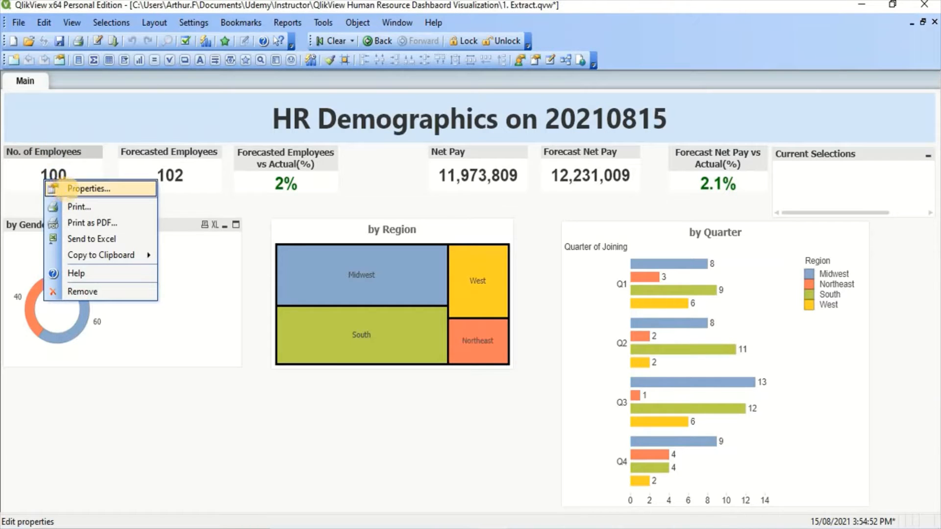
{"action": "left_click", "coordinate": [62, 190]}
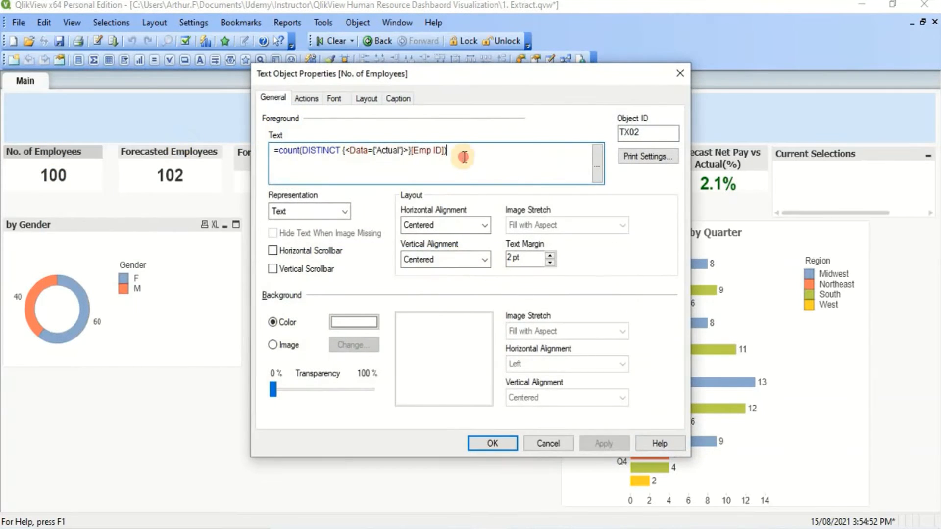
{"action": "left_click_drag", "start_coordinate": [453, 150], "coordinate": [280, 152]}
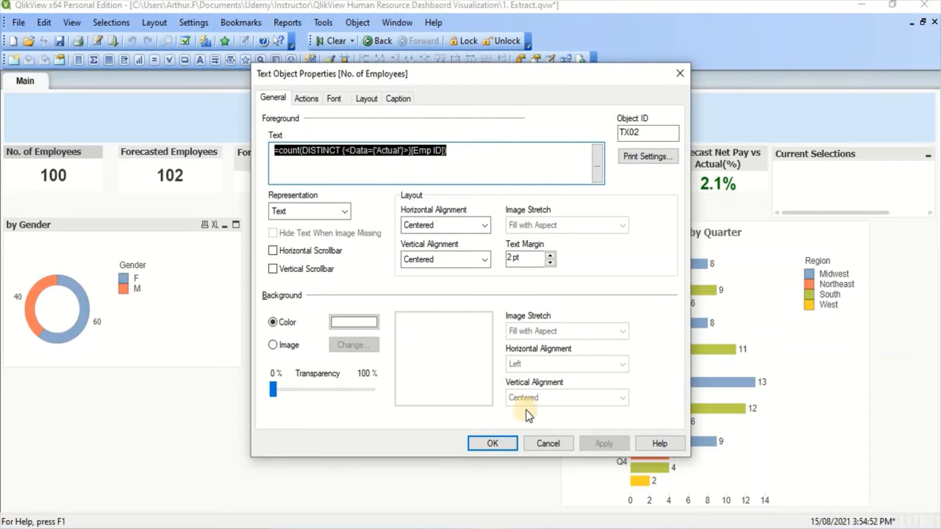
{"action": "left_click", "coordinate": [493, 443]}
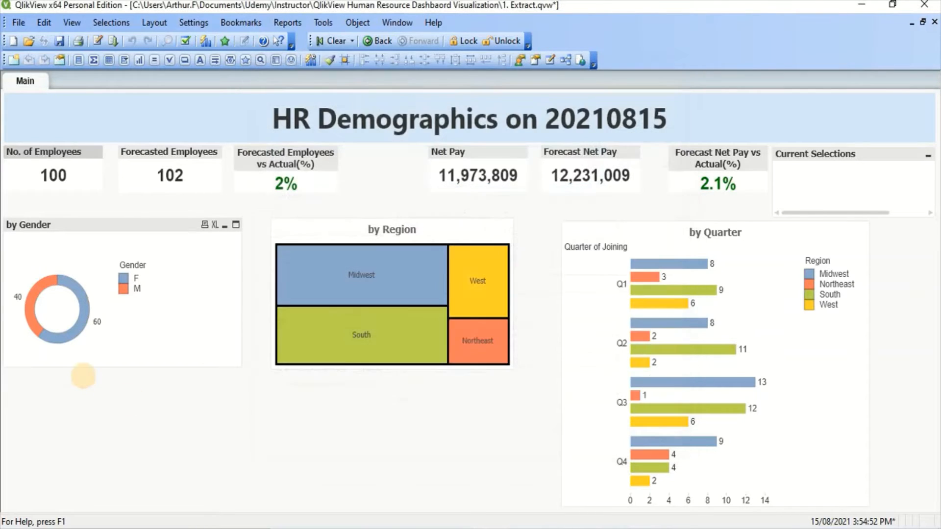
Create a new bar chart on the sheet with Age in Yrs. as its dimension.
{"action": "right_click", "coordinate": [43, 415]}
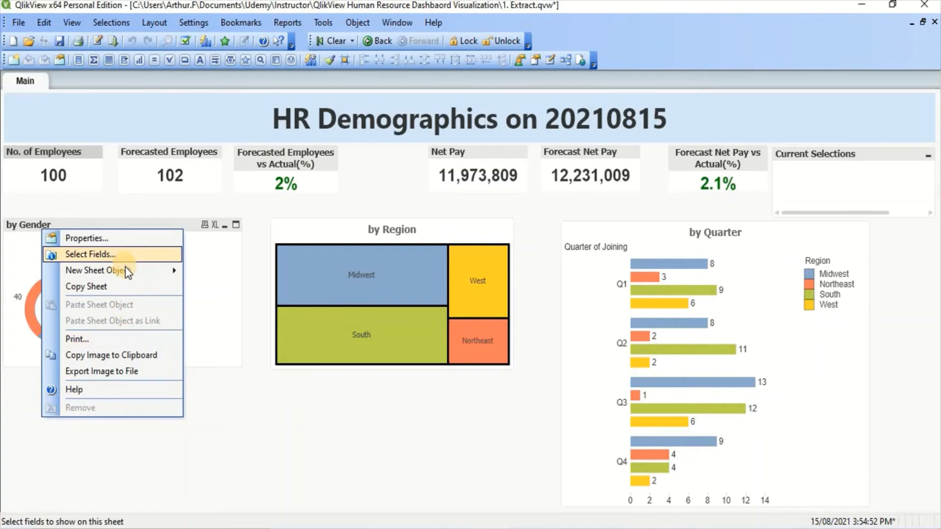
{"action": "mouse_move", "coordinate": [125, 268]}
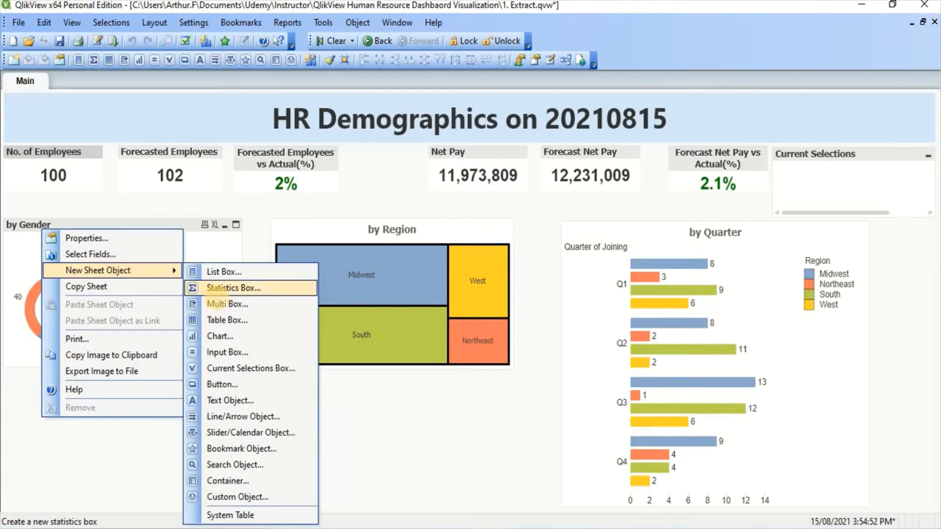
{"action": "left_click", "coordinate": [219, 336]}
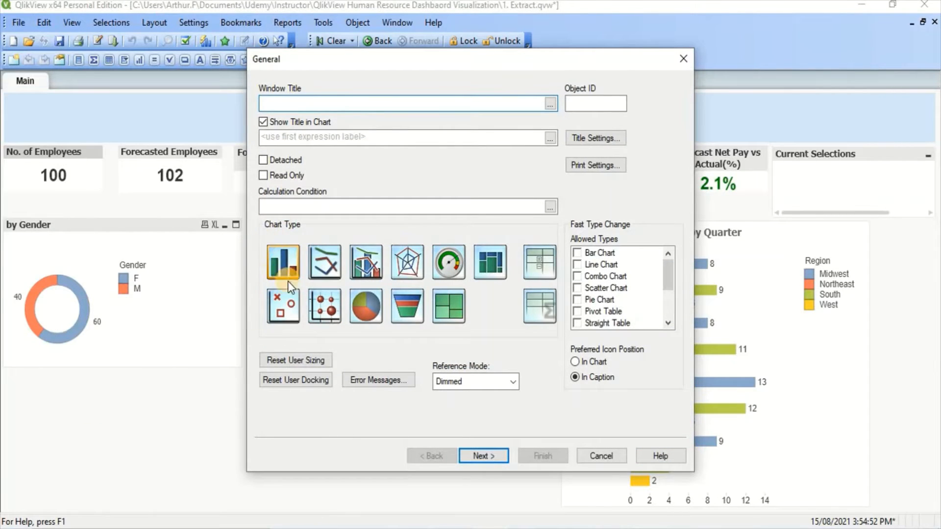
{"action": "left_click", "coordinate": [486, 457]}
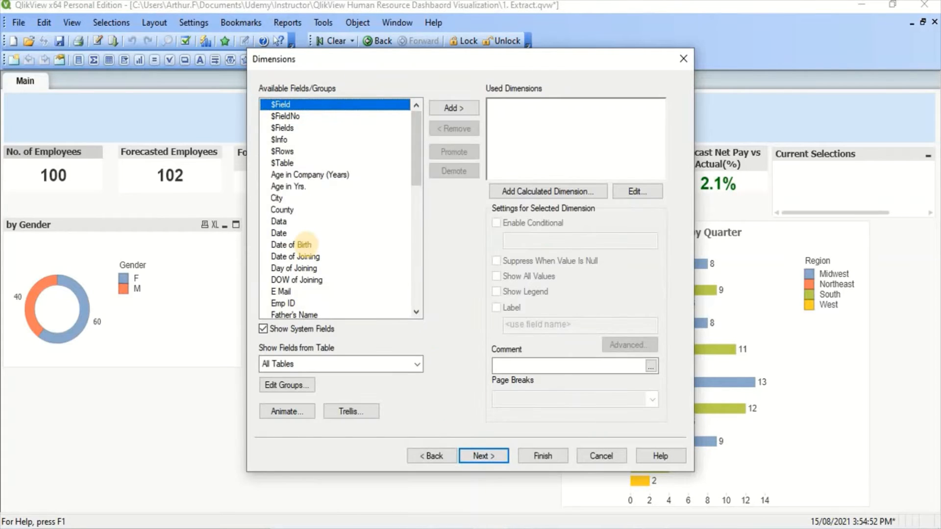
{"action": "left_click", "coordinate": [287, 187]}
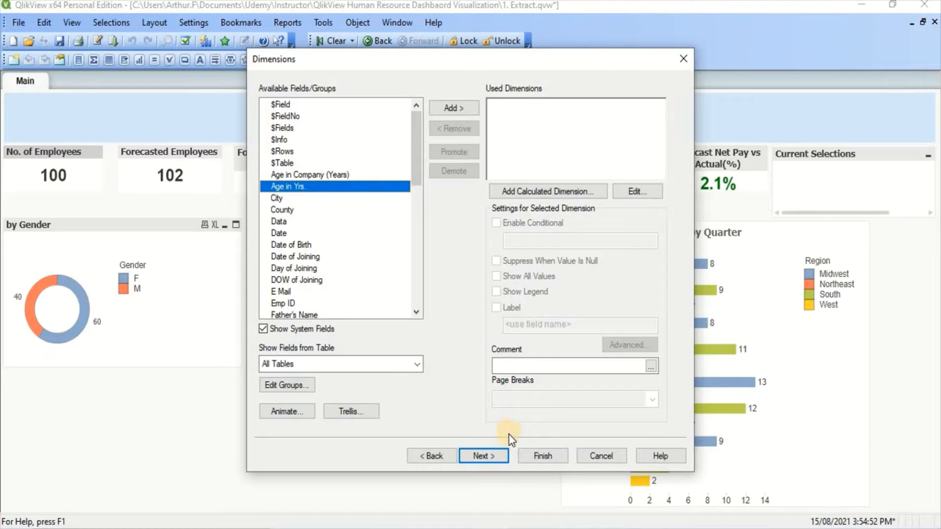
{"action": "double_click", "coordinate": [298, 186]}
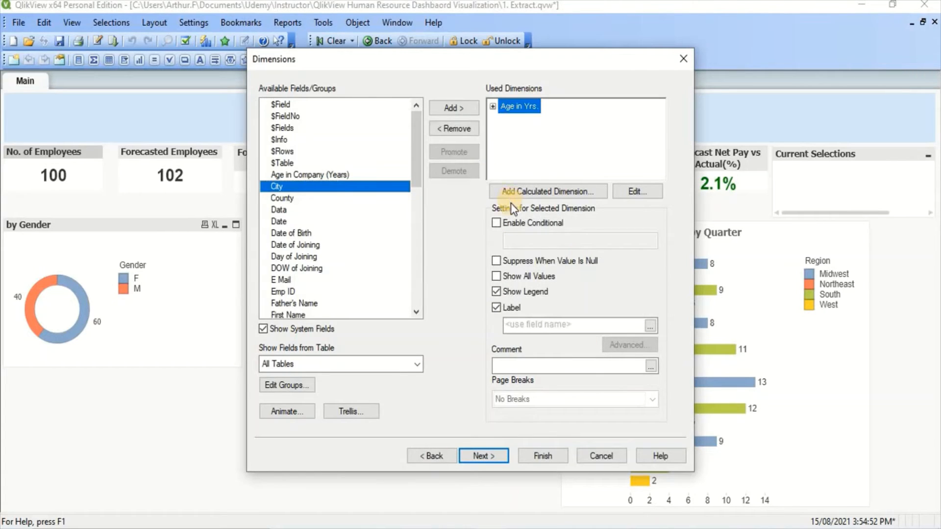
{"action": "left_click", "coordinate": [480, 455]}
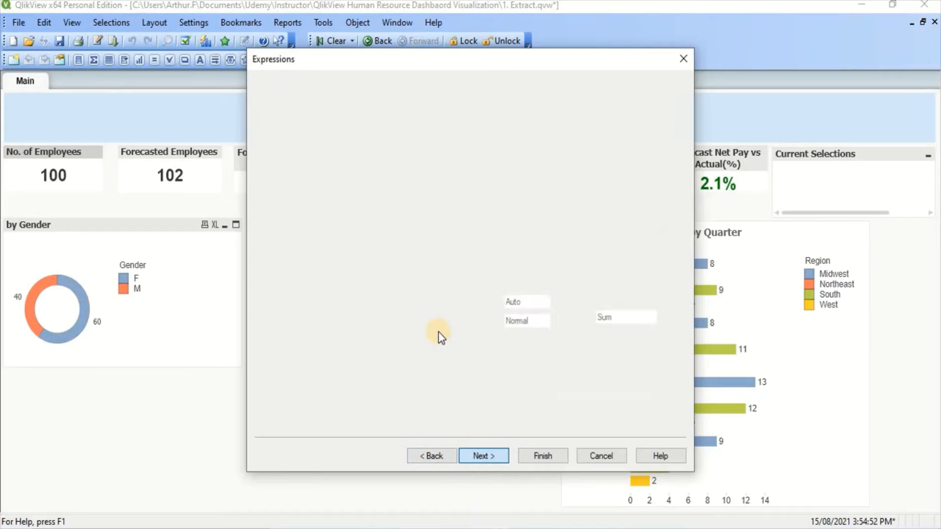
Paste the copied count expression as the chart's expression and finish the chart.
{"action": "type", "text": "=count(DISTINCT {<Data={'Actual'}>}[Emp ID])"}
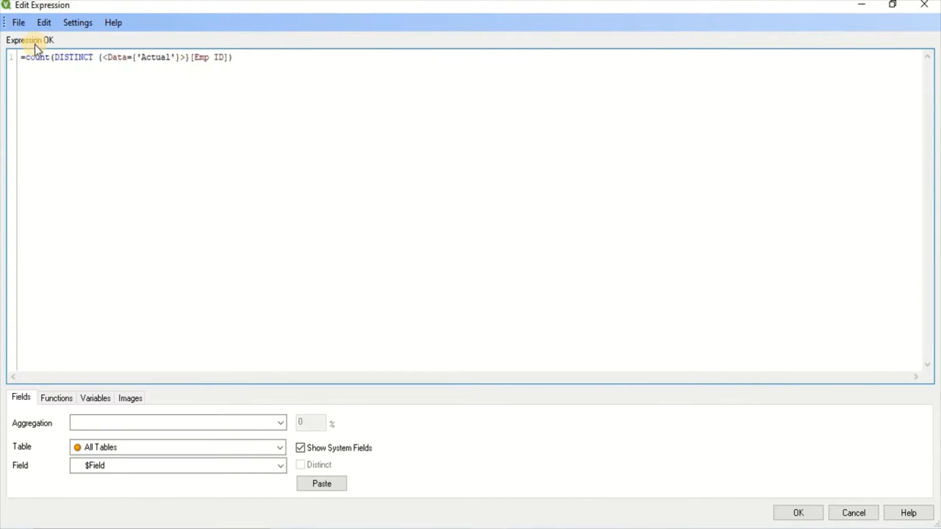
{"action": "left_click", "coordinate": [792, 518]}
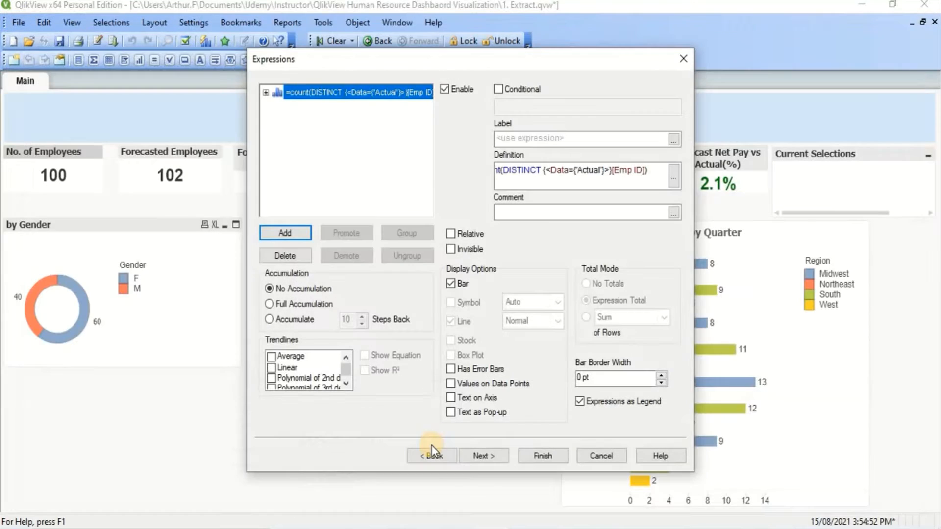
{"action": "left_click", "coordinate": [547, 464]}
{"action": "scroll", "coordinate": [238, 357], "scroll_direction": "down", "scroll_amount": 2}
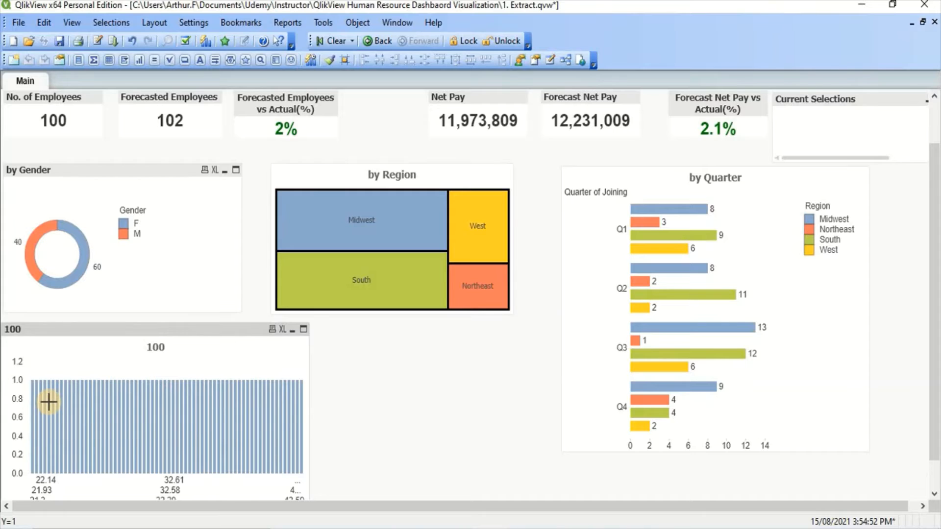
Replace the chart's dimension with the calculated dimension class([Age in Yrs.],10) and apply the change.
{"action": "mouse_move", "coordinate": [49, 402]}
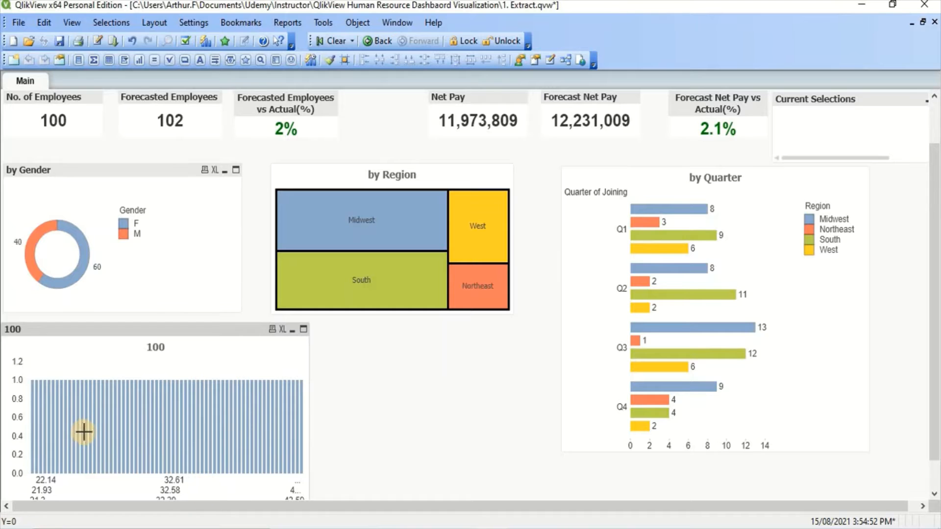
{"action": "right_click", "coordinate": [76, 410]}
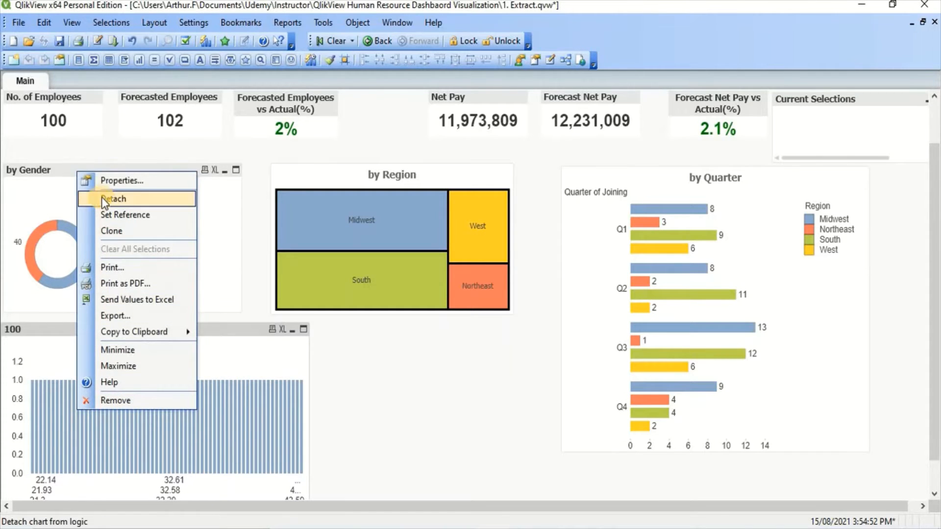
{"action": "left_click", "coordinate": [111, 181]}
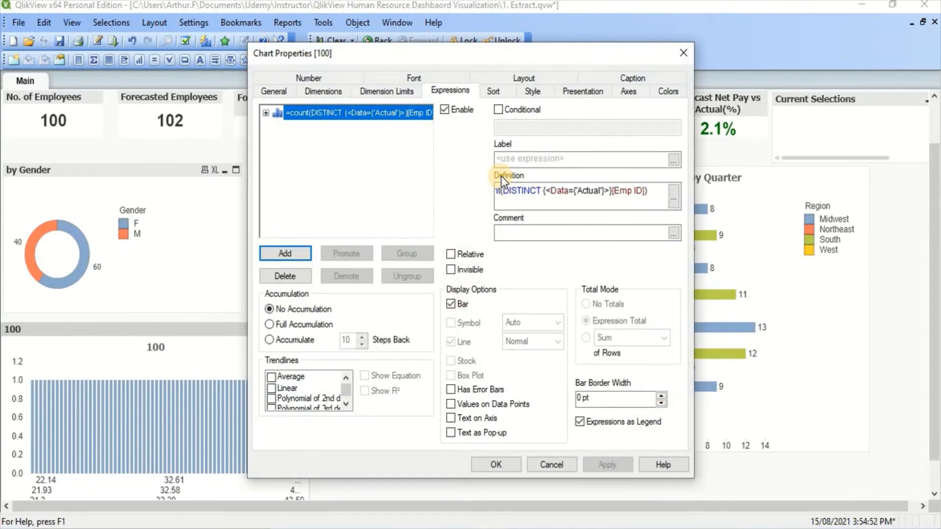
{"action": "left_click", "coordinate": [335, 93]}
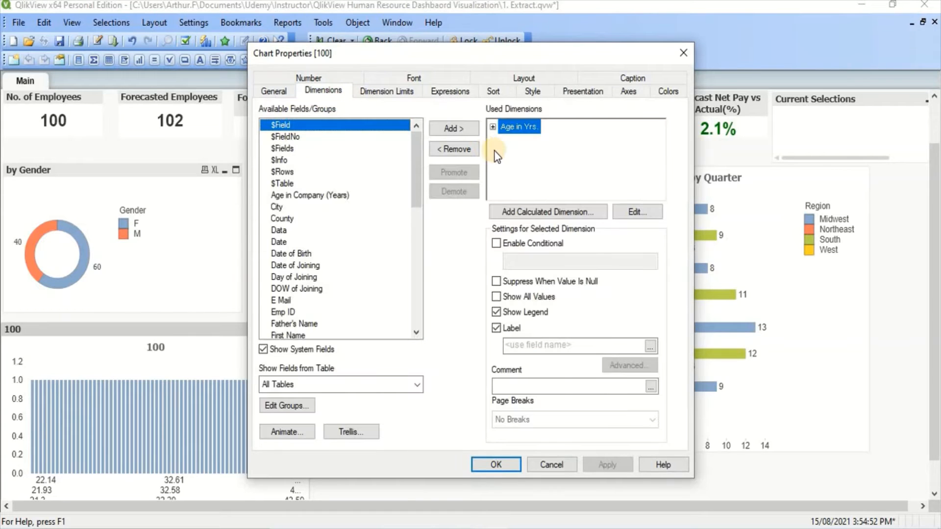
{"action": "left_click", "coordinate": [634, 213]}
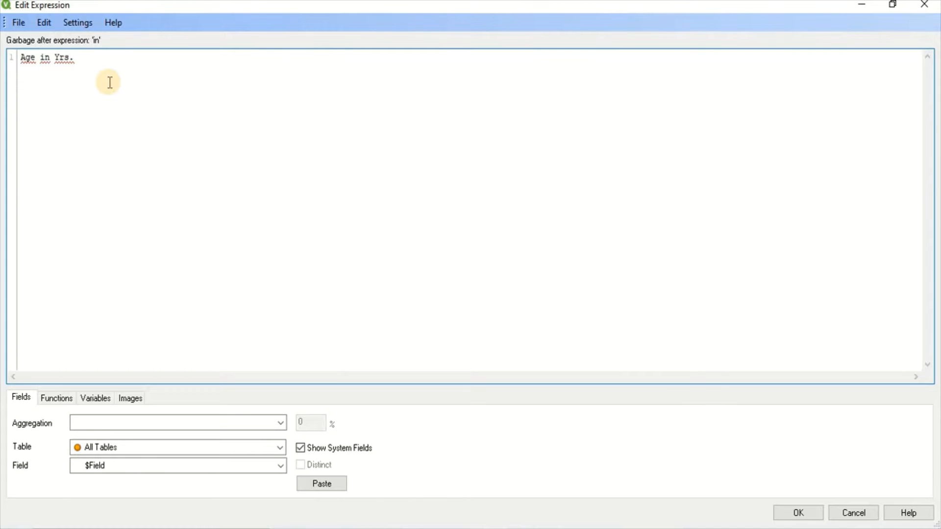
{"action": "type", "text": "["}
{"action": "key", "text": "Escape"}
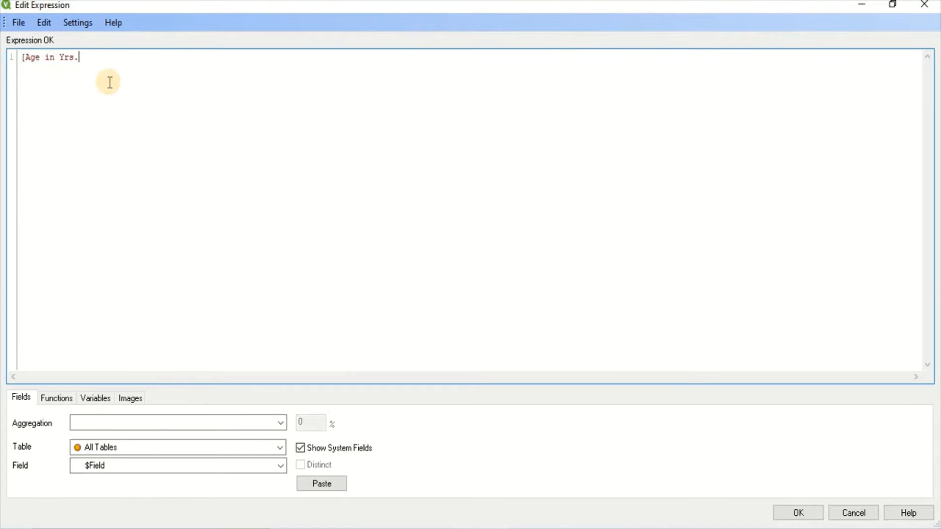
{"action": "key", "text": "End"}
{"action": "type", "text": "]"}
{"action": "key", "text": "Home"}
{"action": "type", "text": "class"}
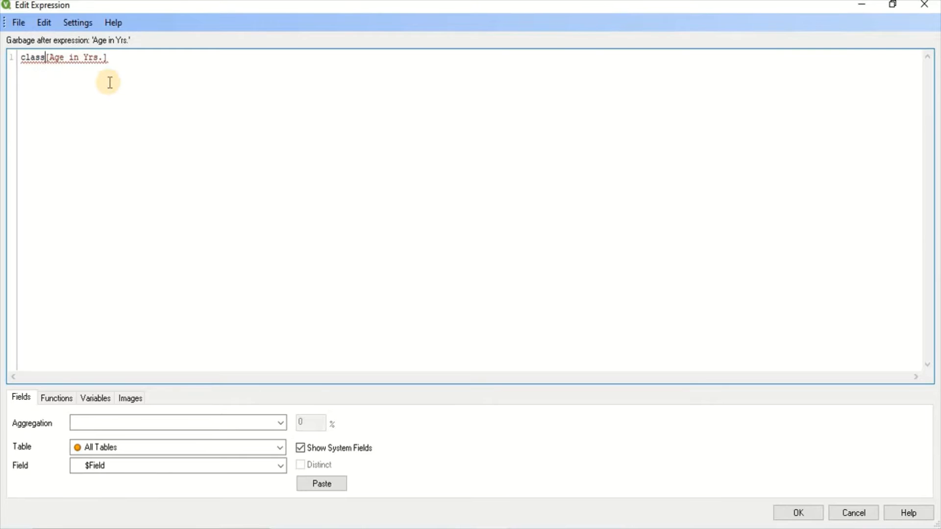
{"action": "type", "text": "("}
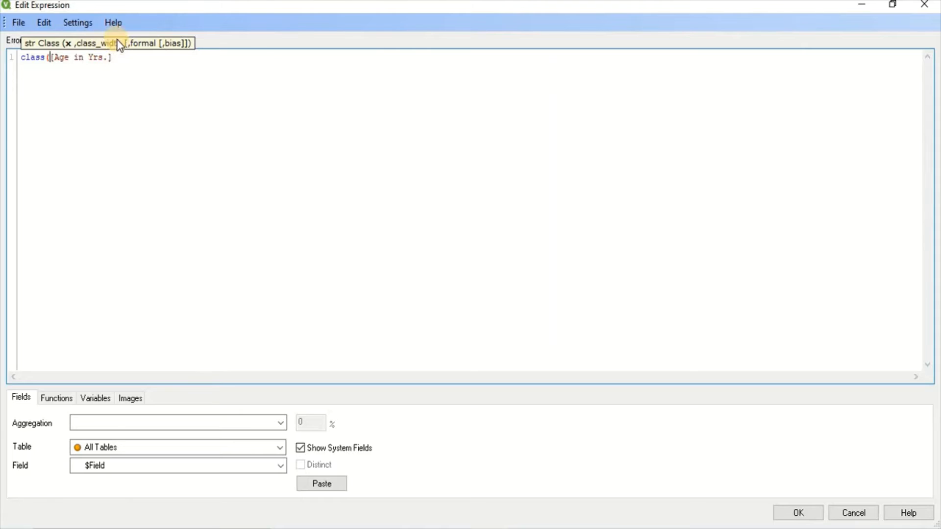
{"action": "left_click", "coordinate": [120, 57]}
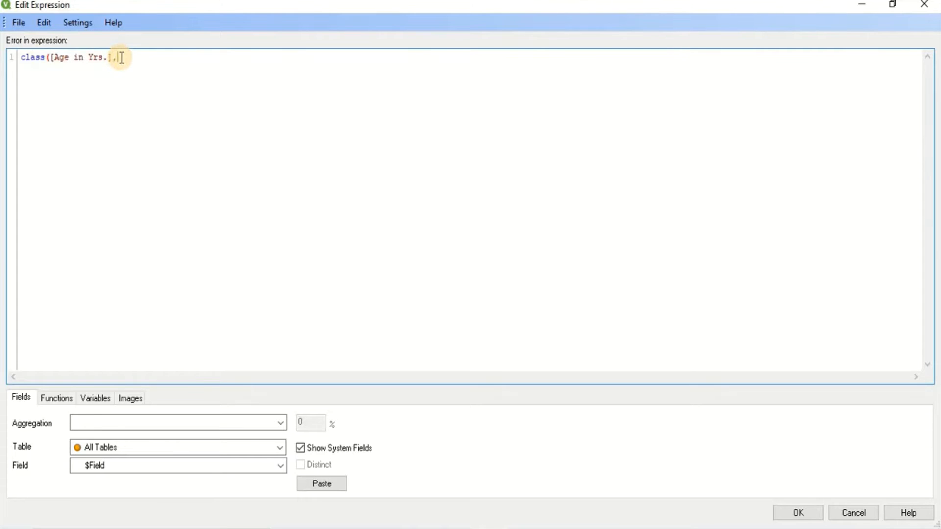
{"action": "type", "text": ")"}
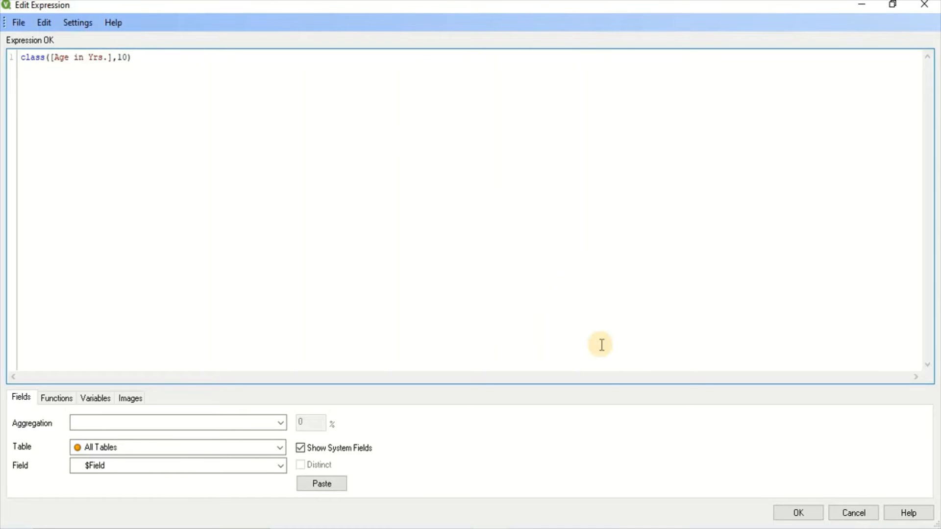
{"action": "left_click", "coordinate": [797, 514]}
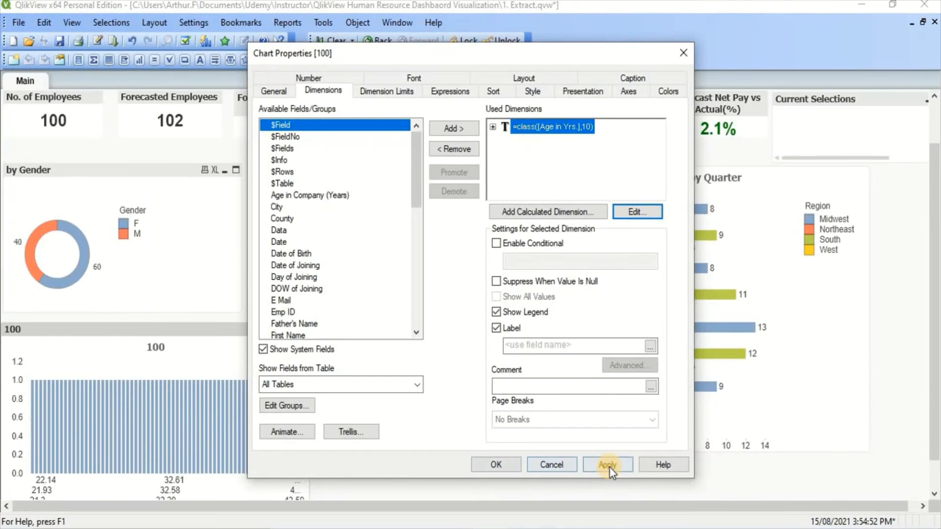
{"action": "left_click", "coordinate": [608, 465]}
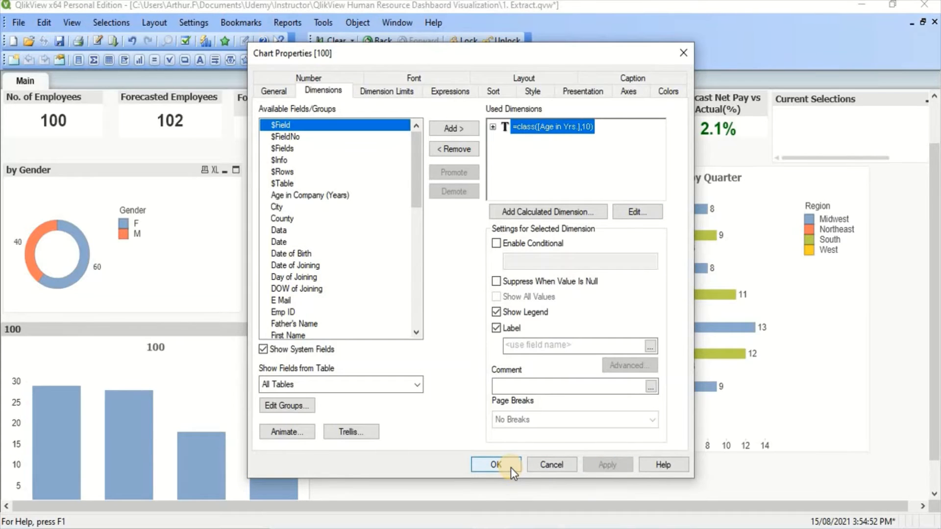
{"action": "left_click", "coordinate": [496, 464]}
Set the chart expression's label to by Age Group and apply it.
{"action": "scroll", "coordinate": [2, 400], "scroll_direction": "down", "scroll_amount": 1}
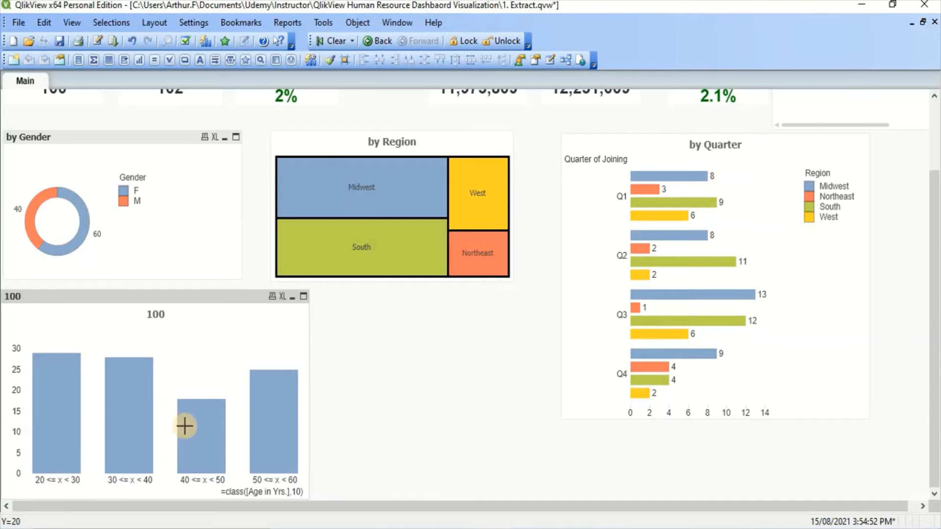
{"action": "right_click", "coordinate": [137, 355]}
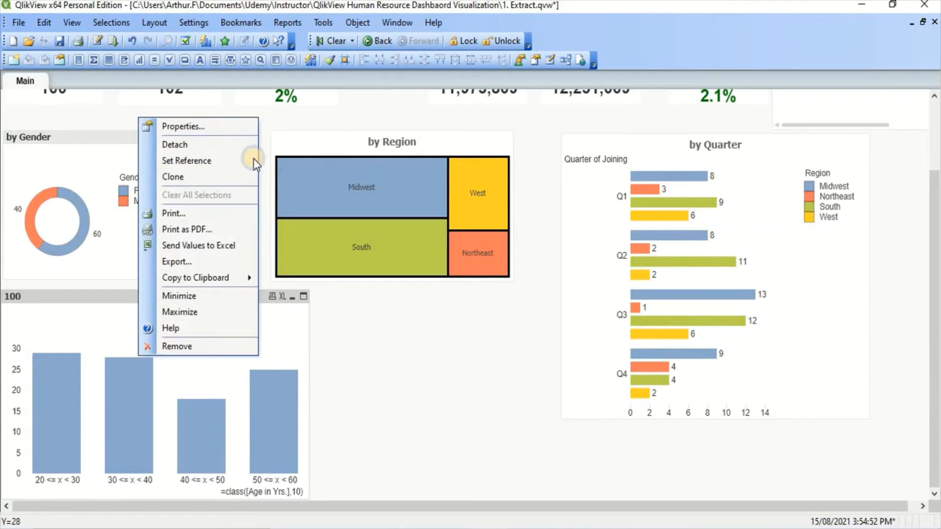
{"action": "left_click", "coordinate": [245, 132]}
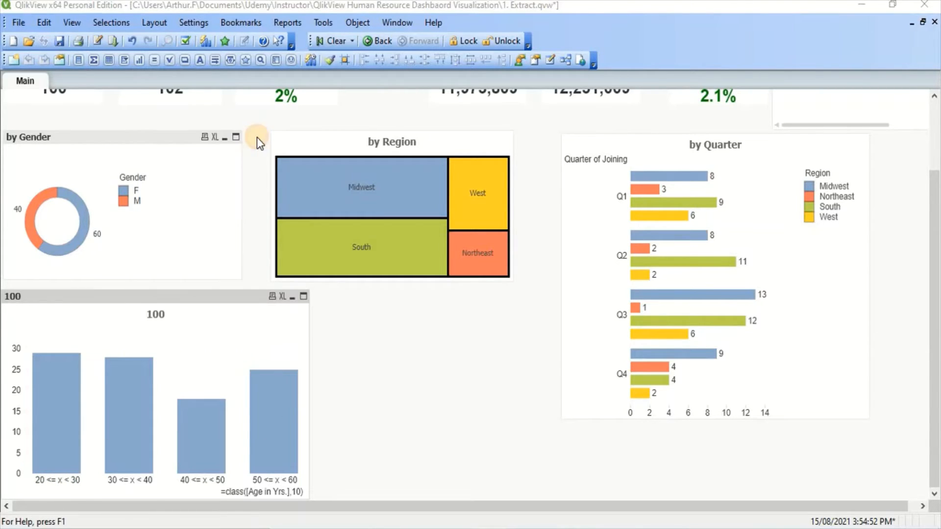
{"action": "left_click", "coordinate": [439, 93]}
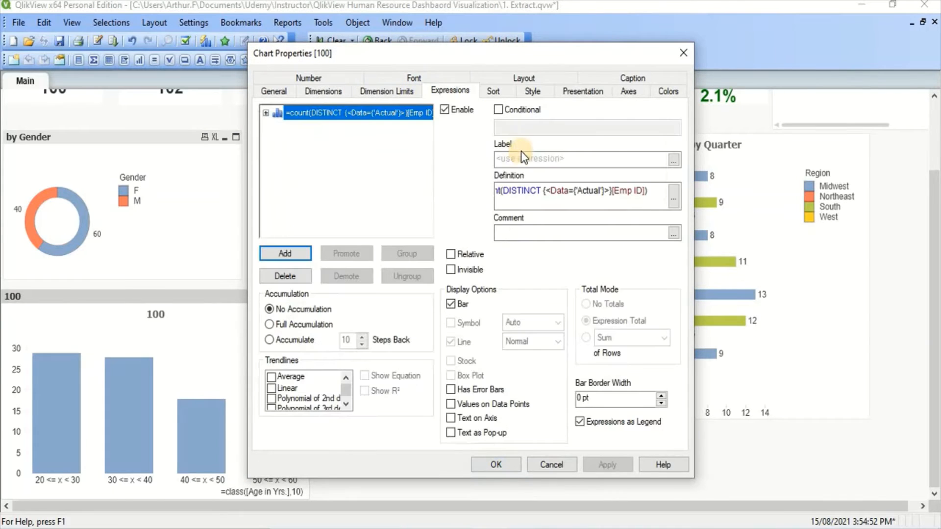
{"action": "left_click", "coordinate": [523, 156]}
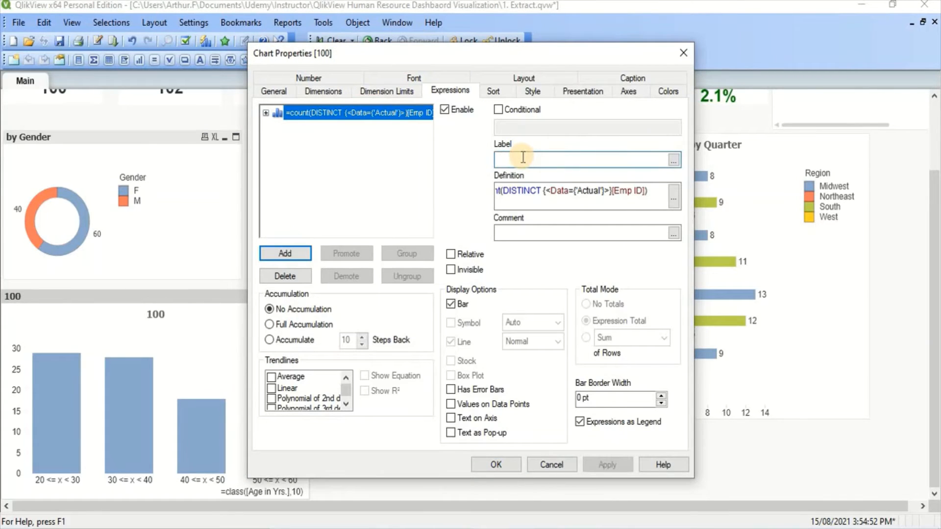
{"action": "type", "text": "by Age"}
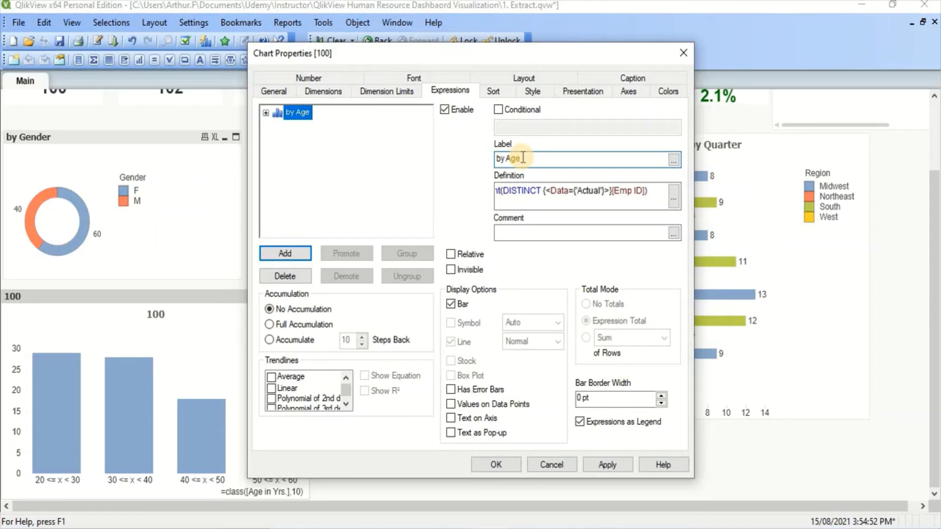
{"action": "type", "text": " Groioup"}
{"action": "key", "text": "BackSpace"}
{"action": "key", "text": "BackSpace"}
{"action": "key", "text": "BackSpace"}
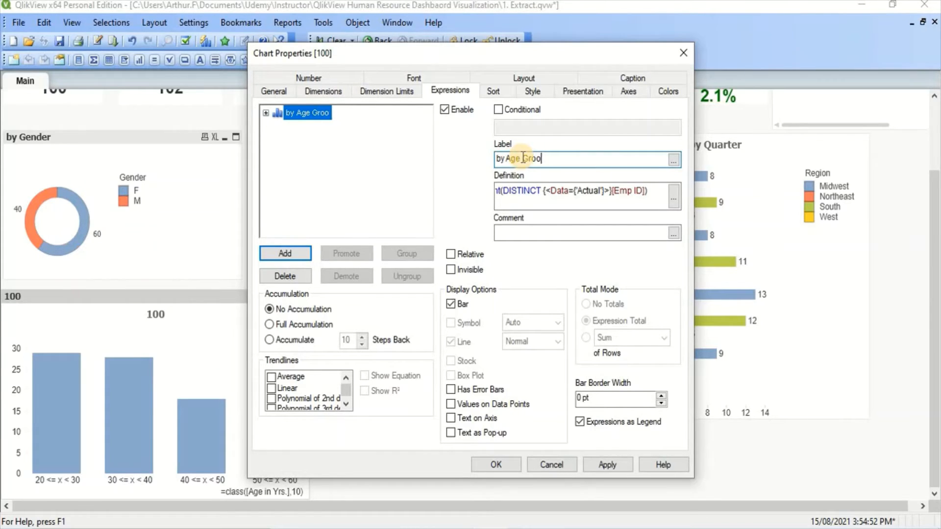
{"action": "type", "text": "up"}
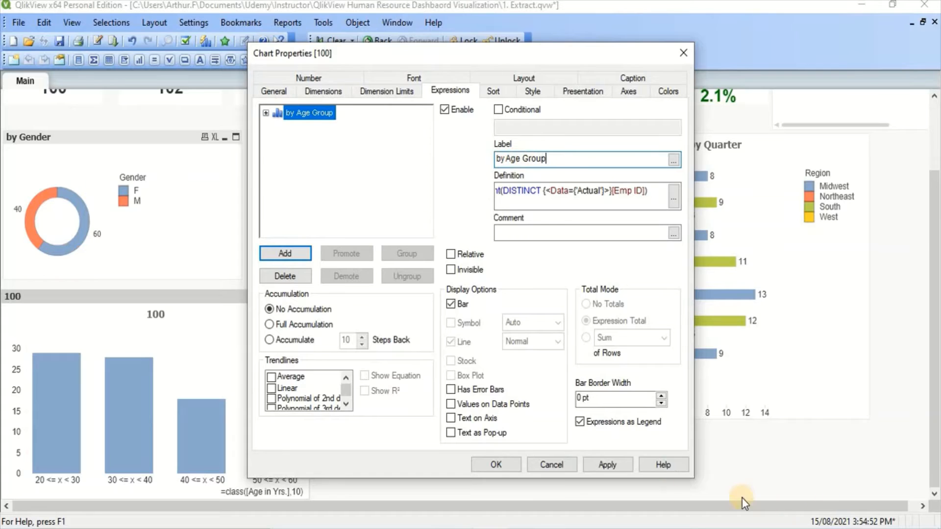
{"action": "left_click", "coordinate": [610, 468]}
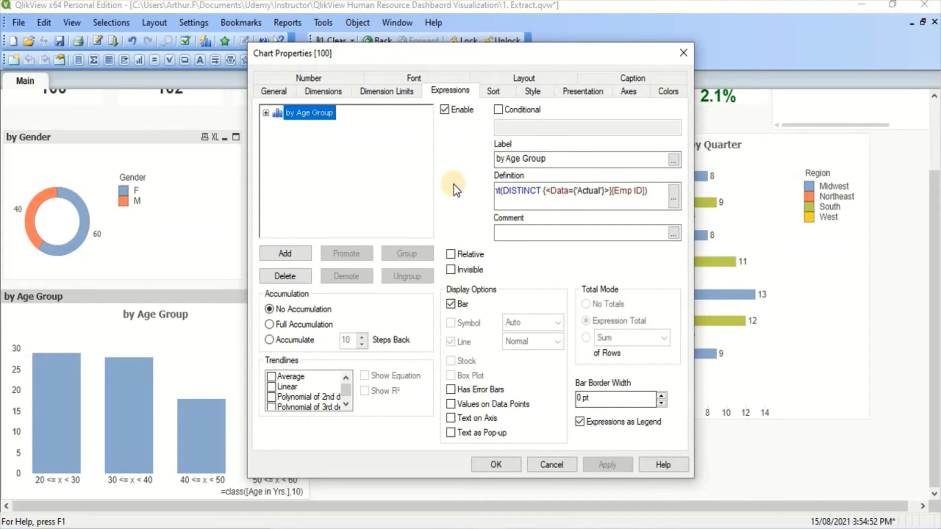
Turn off the caption of the age-group chart, apply, and close its properties.
{"action": "left_click", "coordinate": [613, 76]}
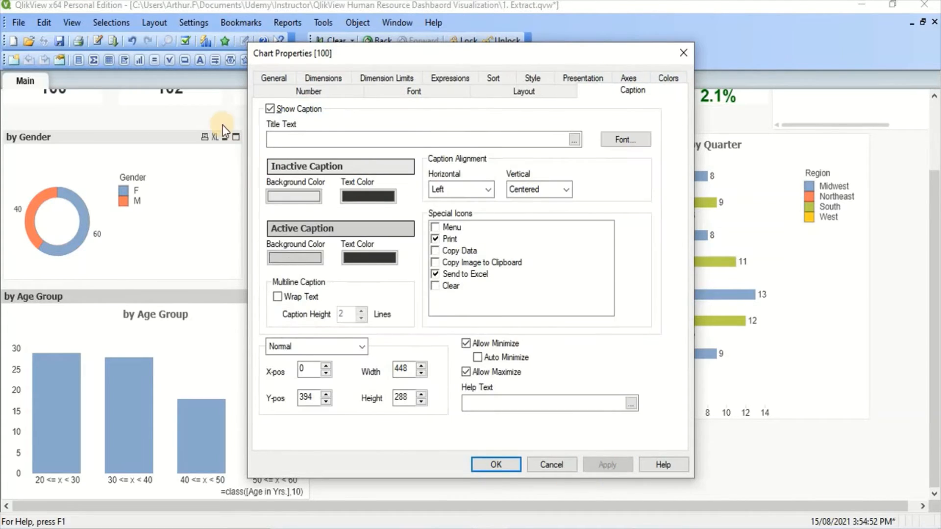
{"action": "left_click", "coordinate": [273, 110]}
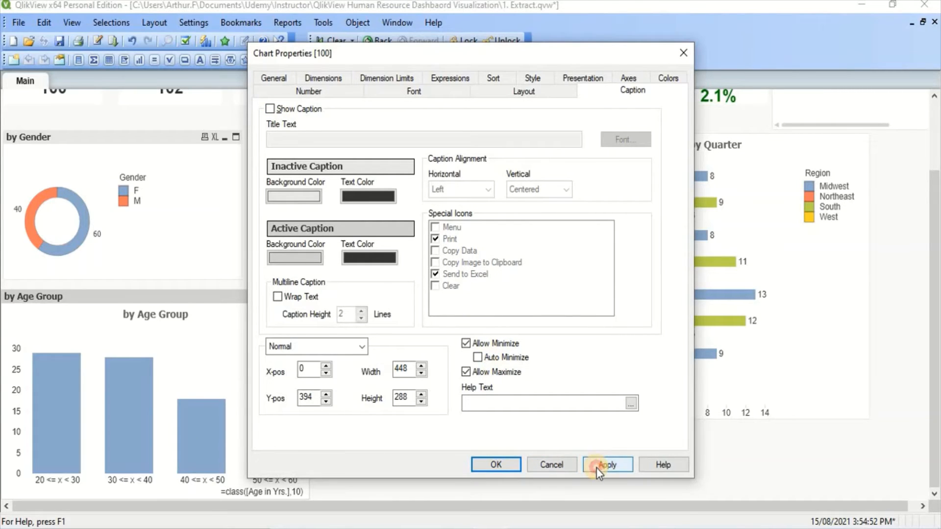
{"action": "left_click", "coordinate": [596, 467]}
{"action": "left_click", "coordinate": [495, 469]}
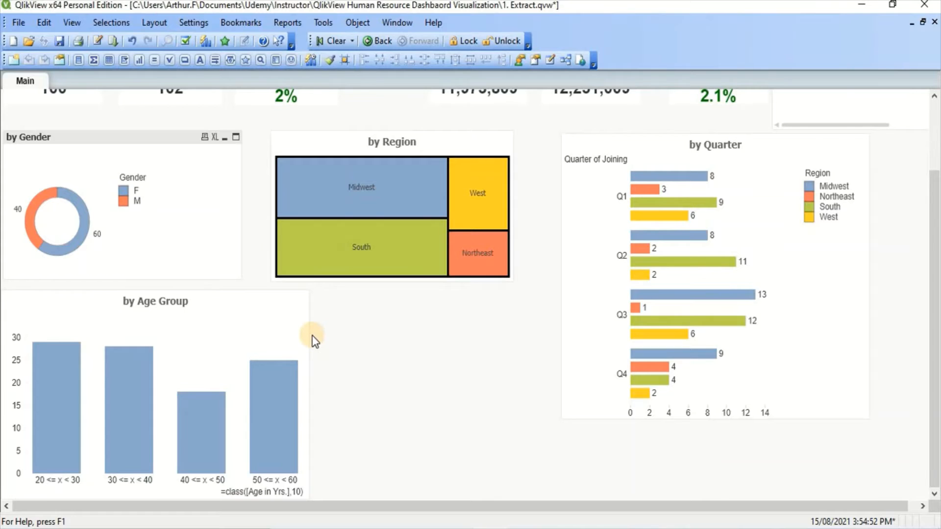
Narrow the age-group chart to about 385 px wide and place a copy of it beside the original.
{"action": "left_click_drag", "start_coordinate": [308, 334], "coordinate": [265, 332]}
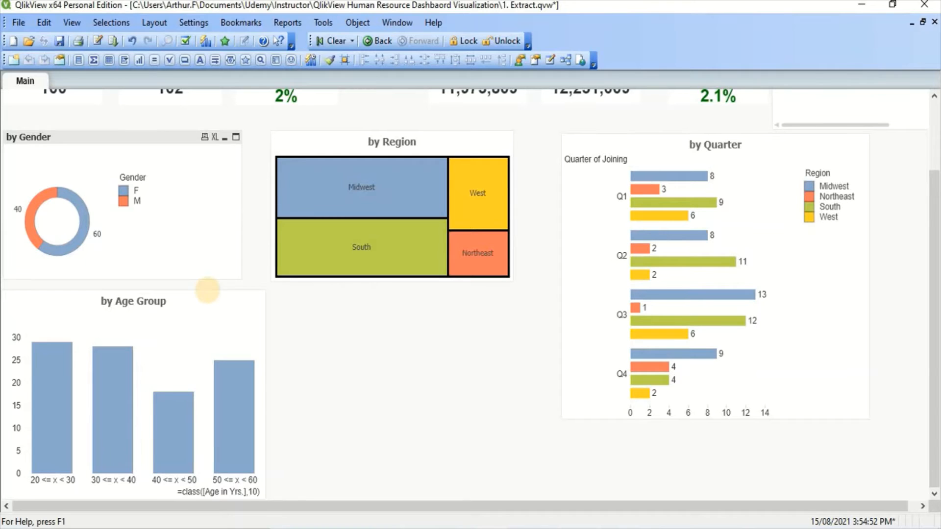
{"action": "left_click_drag", "start_coordinate": [206, 288], "coordinate": [480, 292]}
In the copied chart, change the calculated dimension to class(Salary,10) and apply it.
{"action": "right_click", "coordinate": [365, 312]}
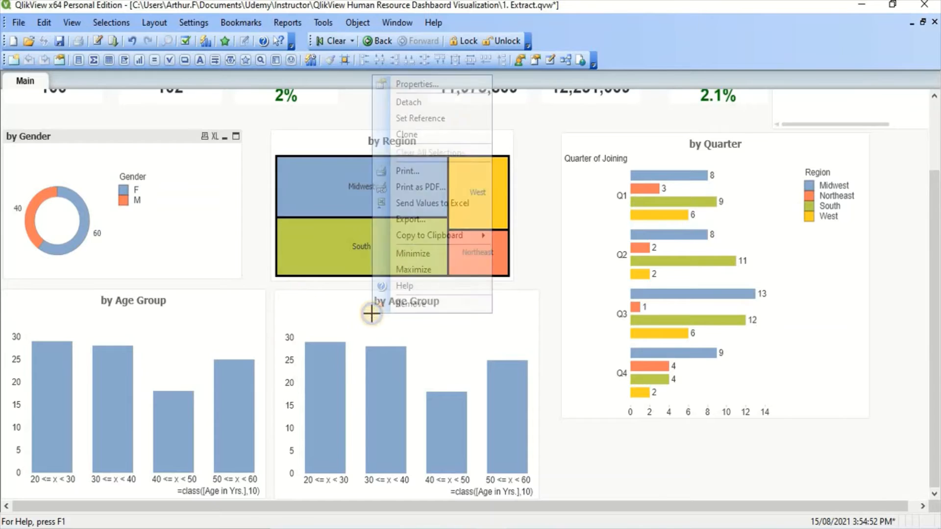
{"action": "left_click", "coordinate": [461, 83]}
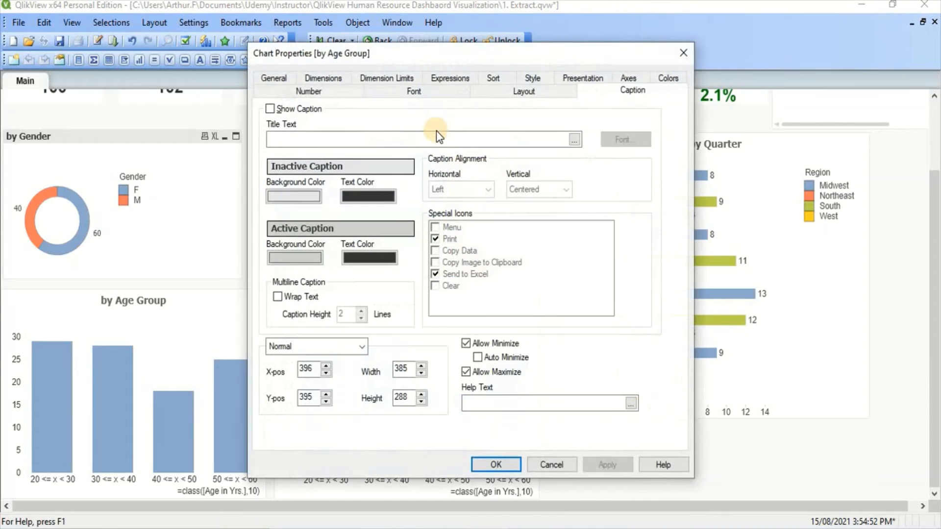
{"action": "left_click", "coordinate": [321, 78]}
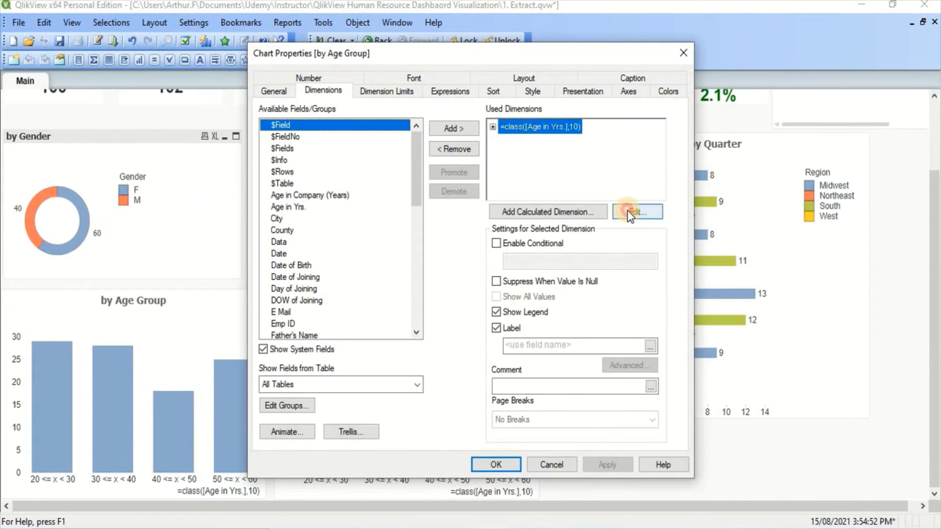
{"action": "left_click", "coordinate": [627, 211]}
{"action": "left_click_drag", "start_coordinate": [119, 57], "coordinate": [53, 67]}
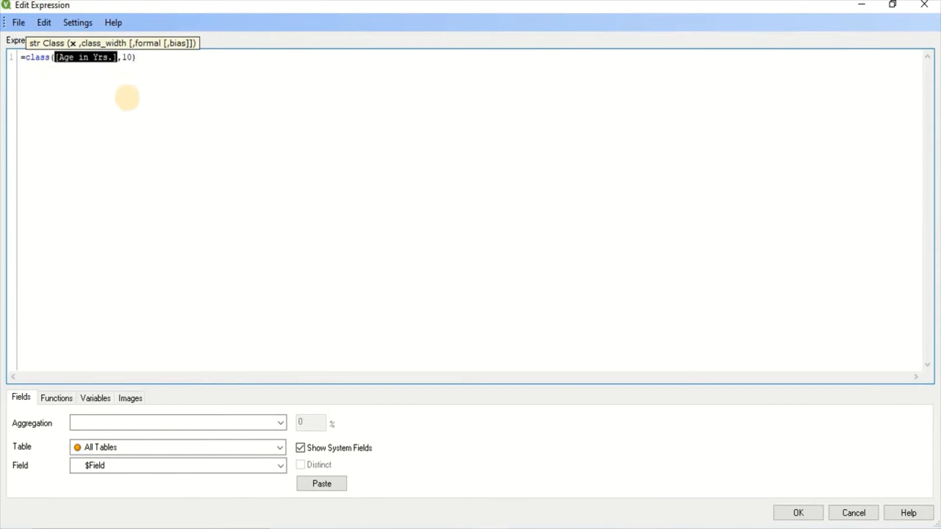
{"action": "type", "text": "Salary"}
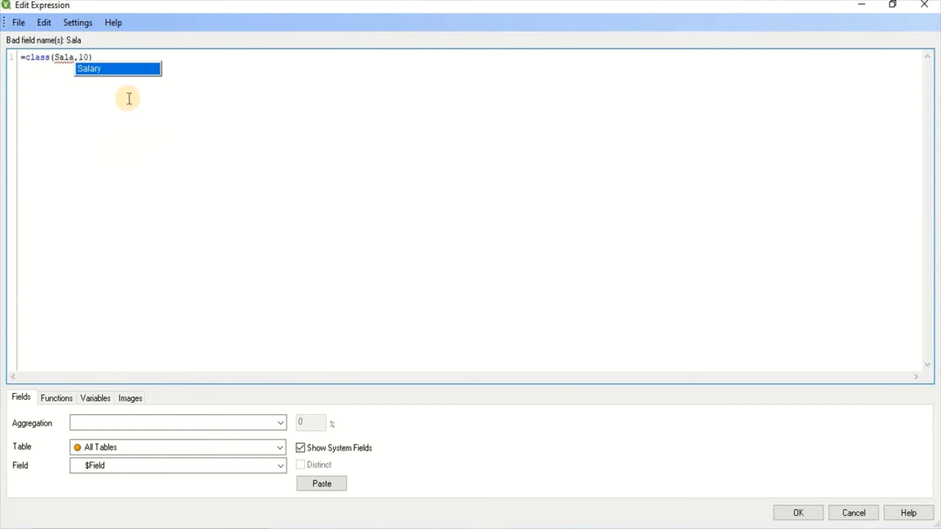
{"action": "key", "text": "Right"}
{"action": "key", "text": "Right"}
{"action": "key", "text": "Right"}
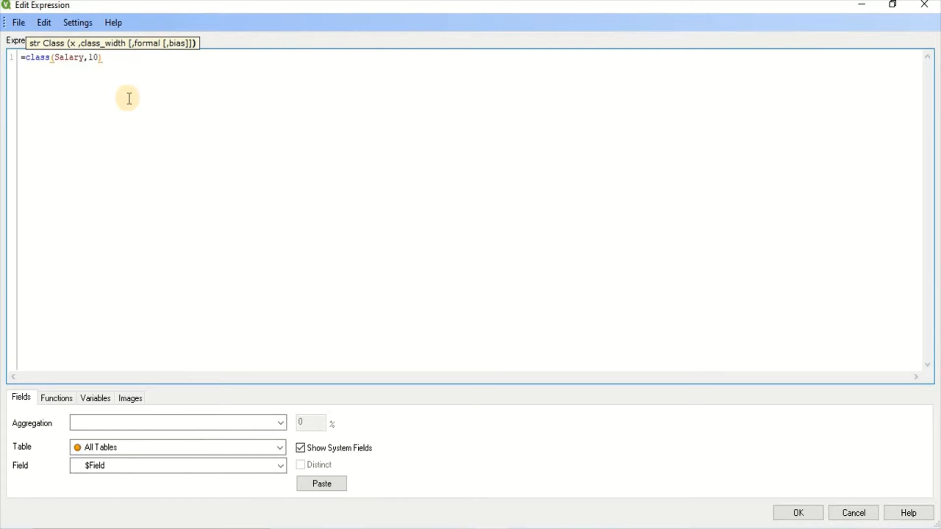
{"action": "left_click", "coordinate": [795, 511]}
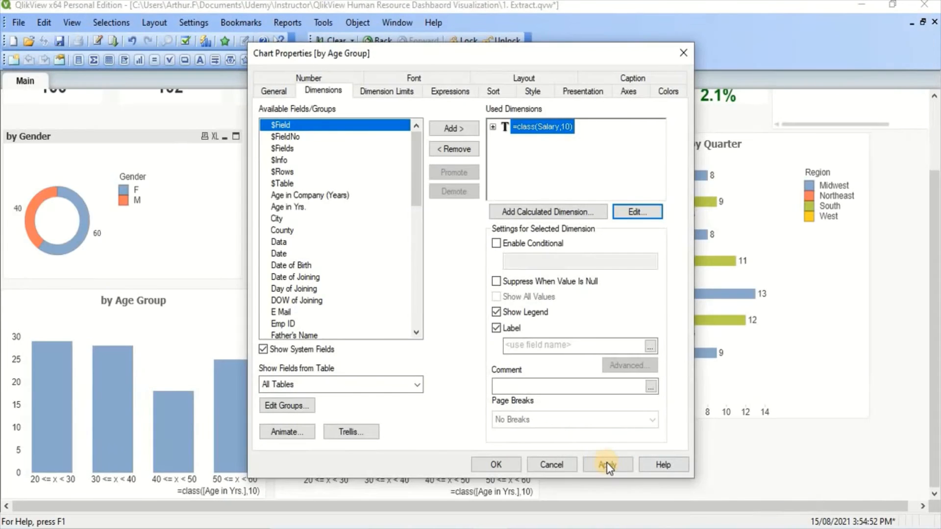
{"action": "left_click", "coordinate": [607, 464]}
Edit the copied chart's dimension so the class width becomes 10000, giving class(Salary,10000).
{"action": "left_click_drag", "start_coordinate": [455, 55], "coordinate": [752, 98]}
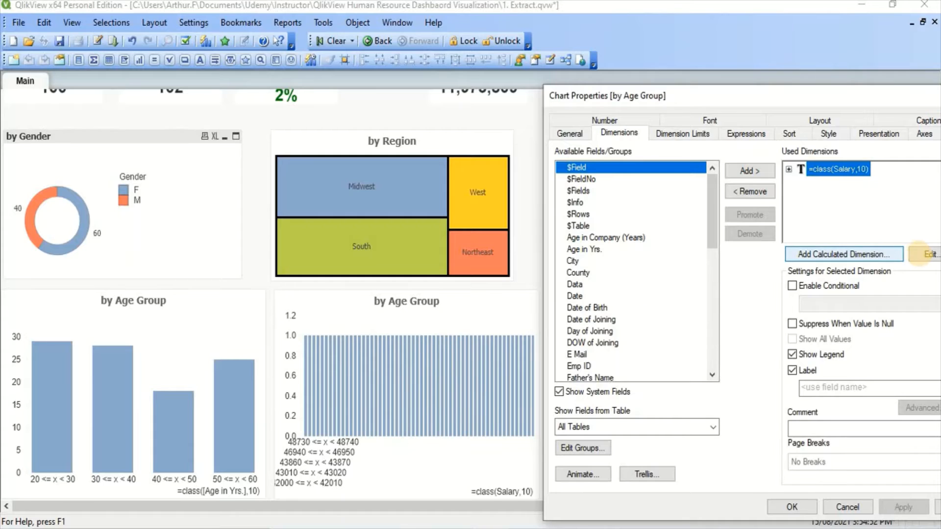
{"action": "left_click", "coordinate": [926, 254]}
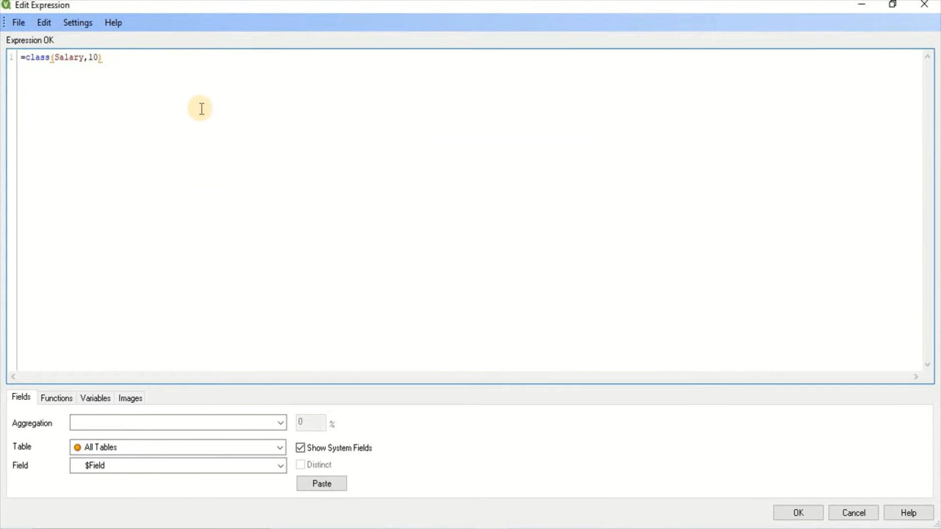
{"action": "type", "text": "10000"}
{"action": "left_click", "coordinate": [795, 513]}
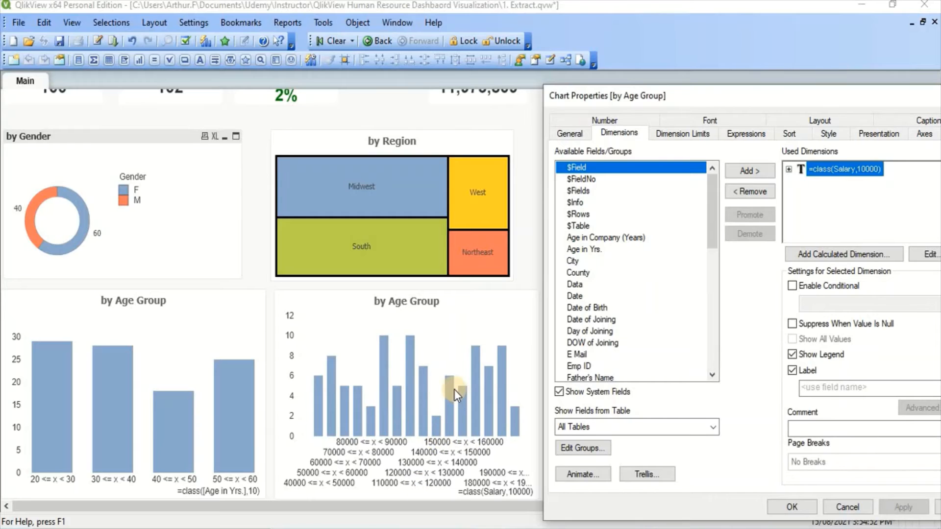
Rename the copied chart's expression label to by Salary Group and apply it.
{"action": "left_click", "coordinate": [745, 137]}
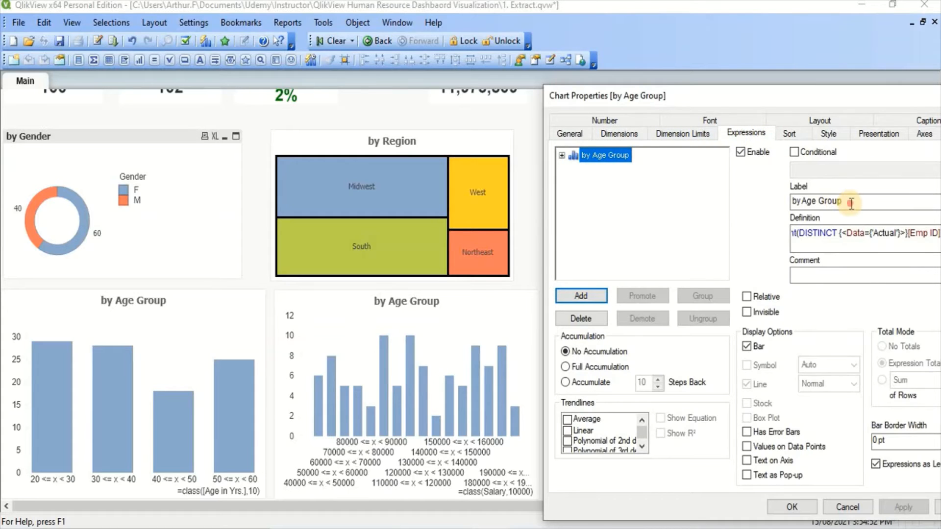
{"action": "left_click_drag", "start_coordinate": [850, 202], "coordinate": [804, 205]}
{"action": "key", "text": "BackSpace"}
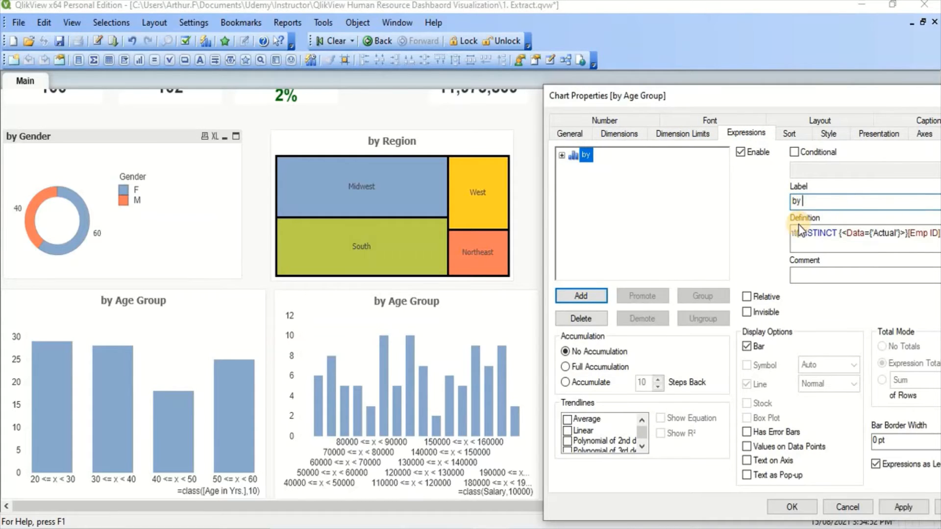
{"action": "type", "text": "Salary Group"}
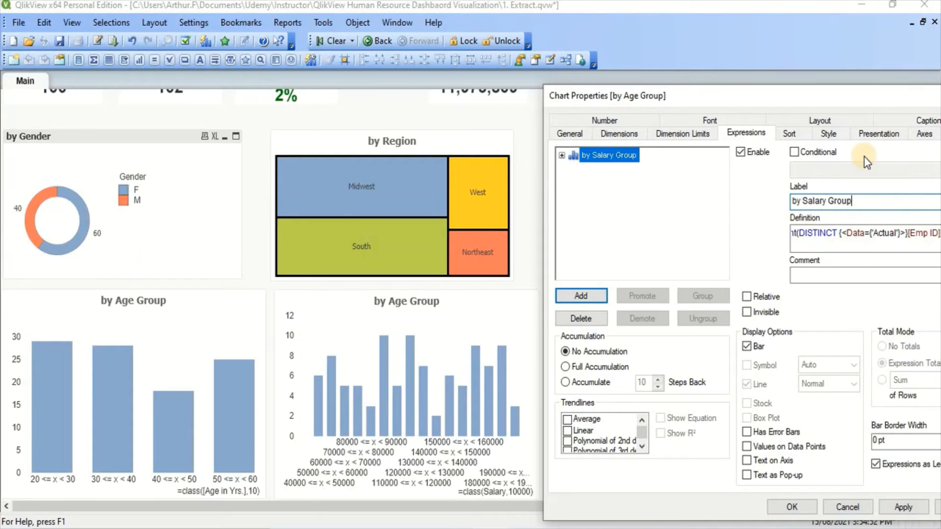
{"action": "left_click", "coordinate": [916, 509]}
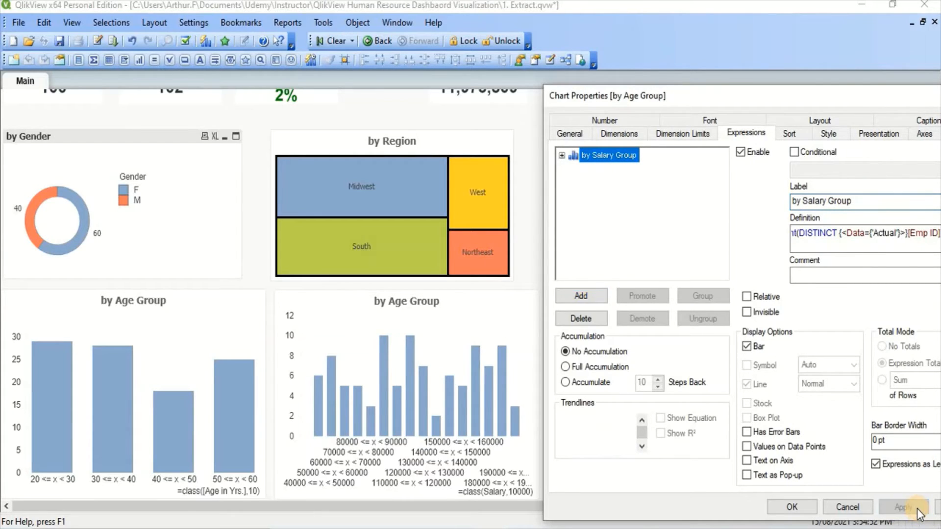
Show values on data points for the salary chart, apply, and close its properties.
{"action": "left_click", "coordinate": [747, 447]}
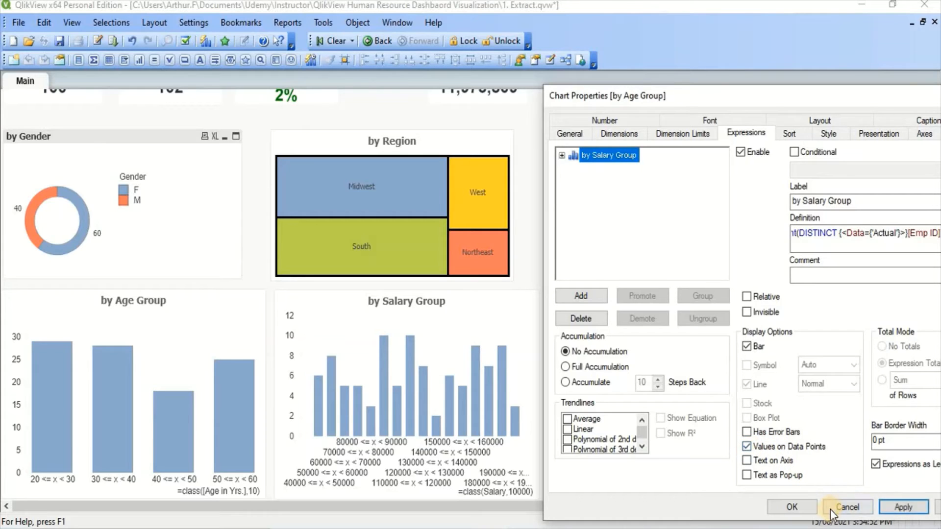
{"action": "left_click", "coordinate": [898, 508]}
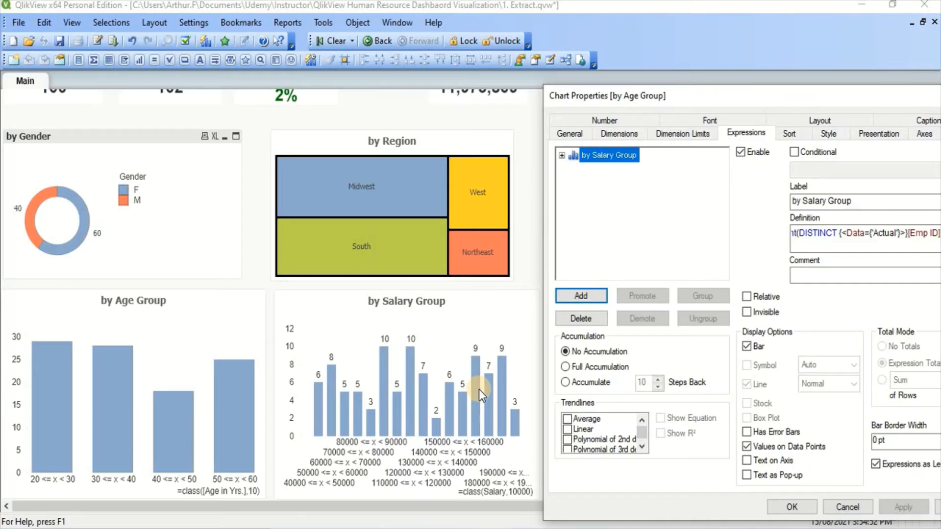
{"action": "left_click", "coordinate": [784, 507]}
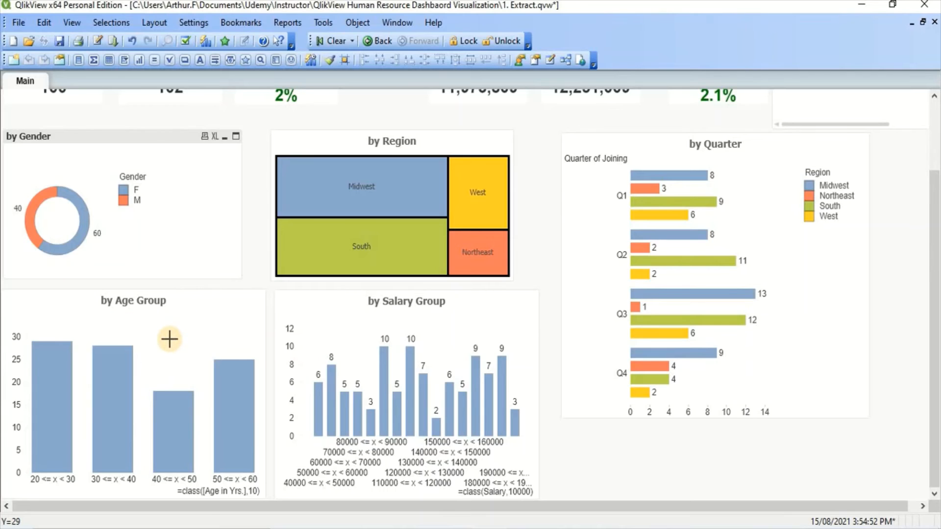
Enable values on data points for the age-group chart's expression, apply, and close its properties.
{"action": "right_click", "coordinate": [169, 339]}
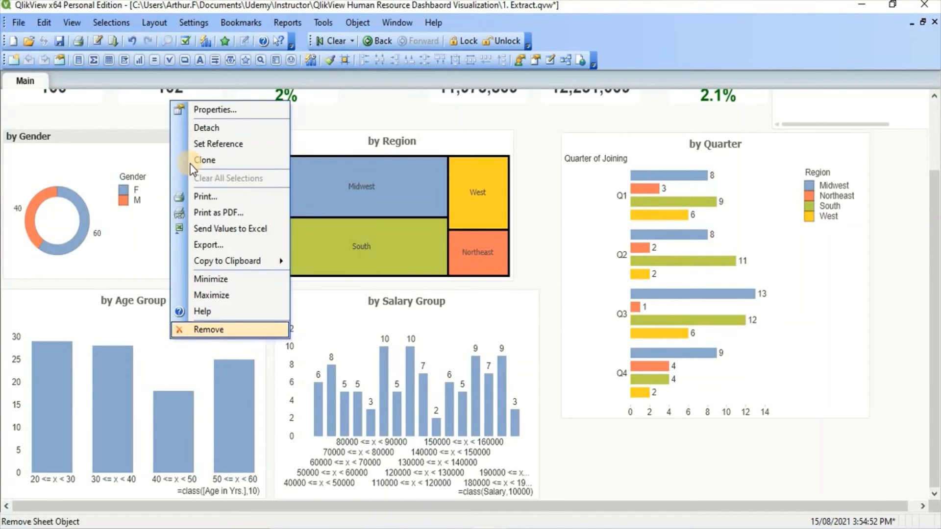
{"action": "left_click", "coordinate": [222, 110]}
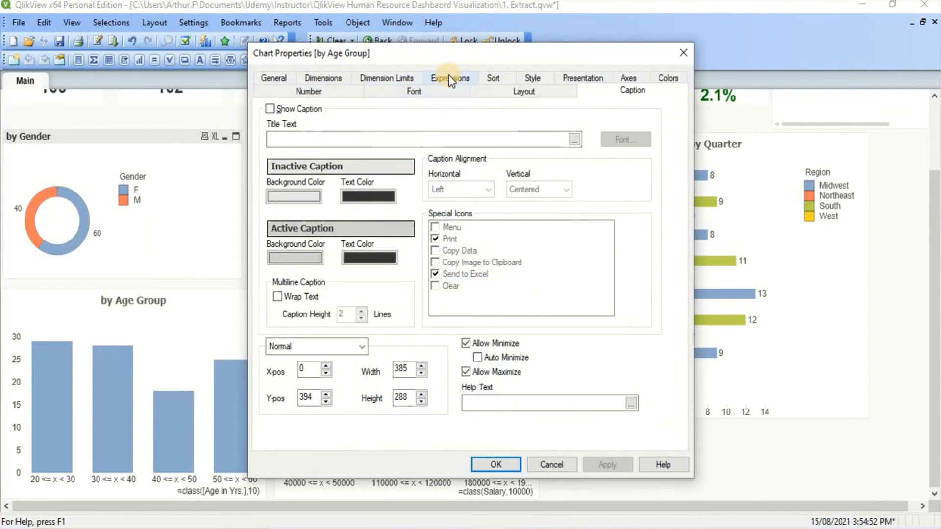
{"action": "left_click", "coordinate": [450, 79]}
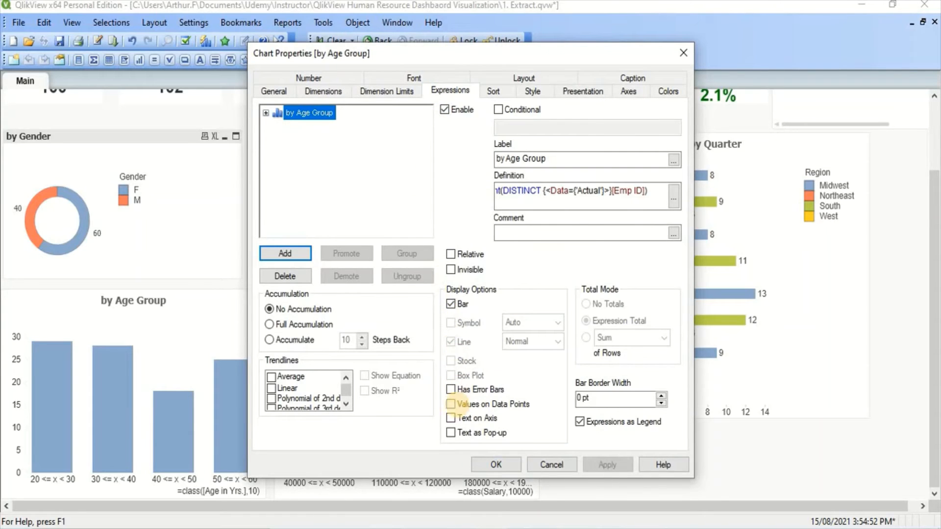
{"action": "left_click", "coordinate": [449, 405]}
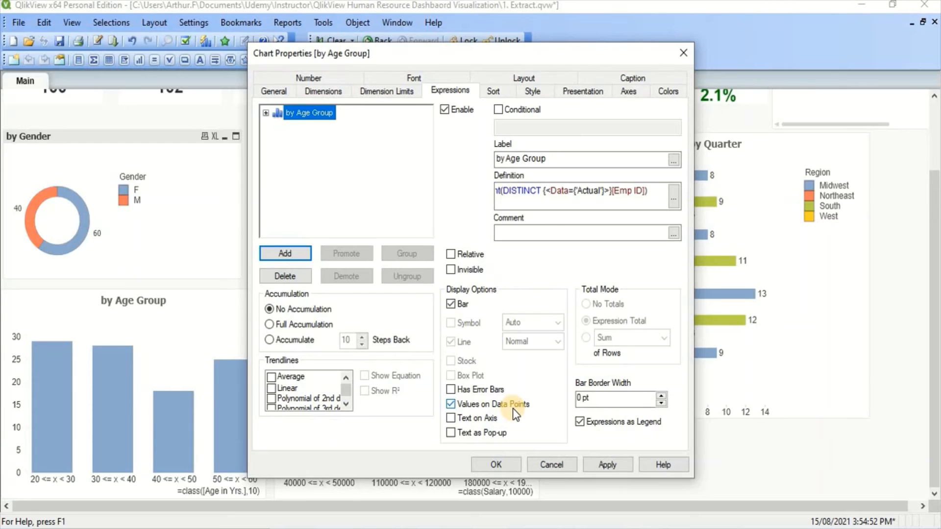
{"action": "left_click", "coordinate": [607, 464]}
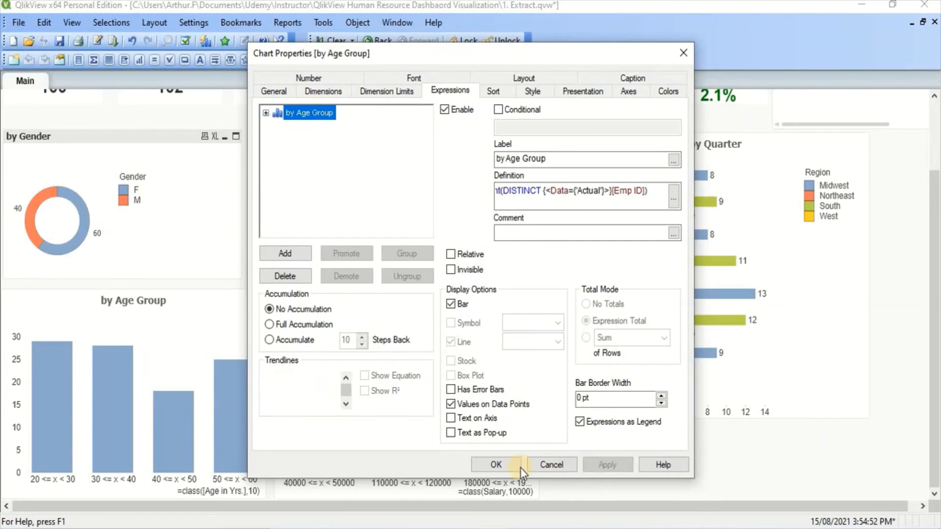
{"action": "left_click", "coordinate": [504, 467]}
Filter the dashboard by the 20 <= x < 30 age band, then clear the Age in Yrs. selection.
{"action": "mouse_move", "coordinate": [331, 382]}
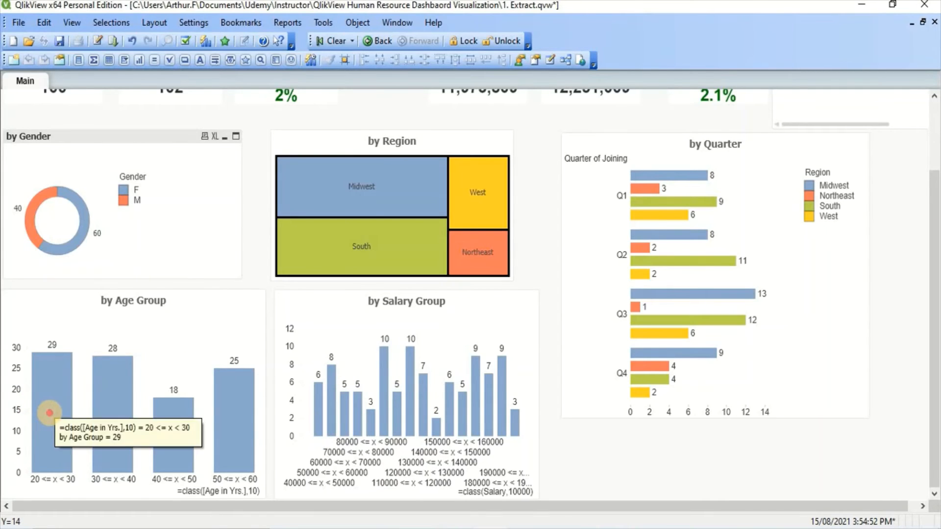
{"action": "left_click", "coordinate": [46, 412]}
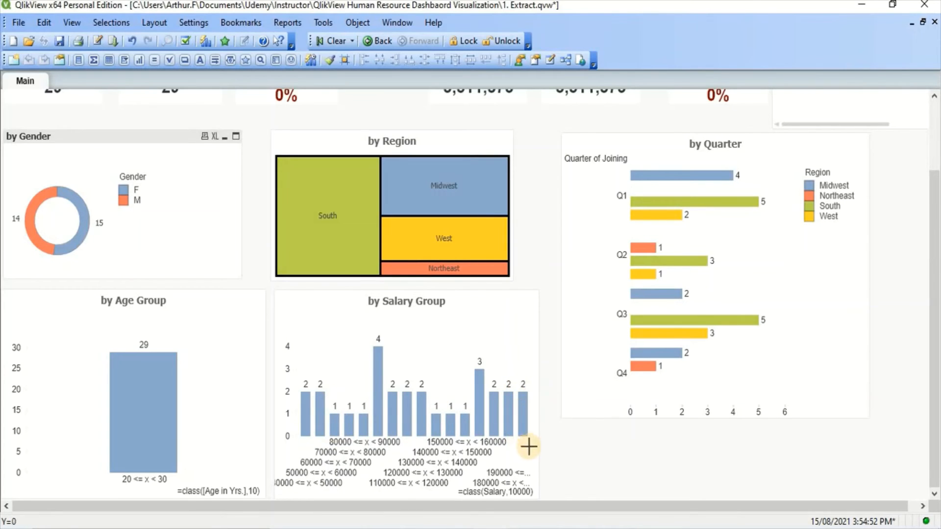
{"action": "mouse_move", "coordinate": [525, 414]}
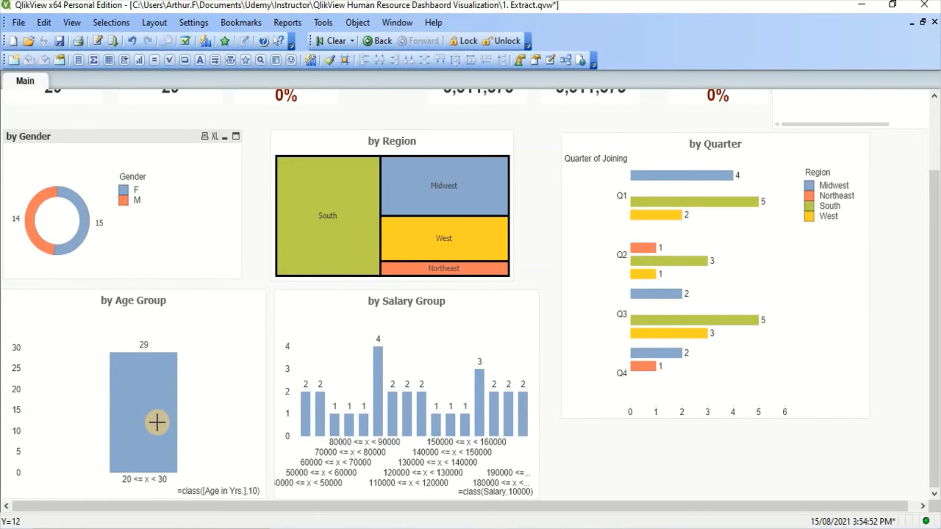
{"action": "mouse_move", "coordinate": [156, 422]}
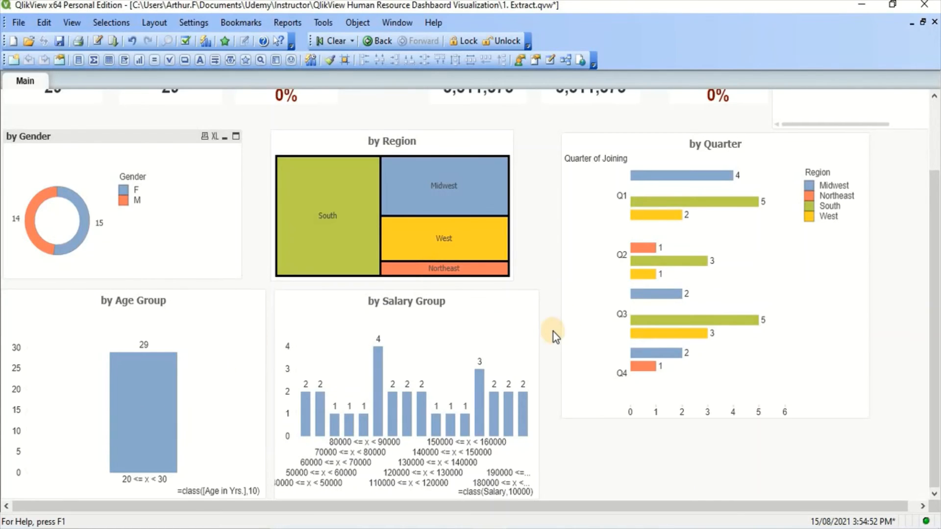
{"action": "scroll", "coordinate": [543, 330], "scroll_direction": "up", "scroll_amount": 1}
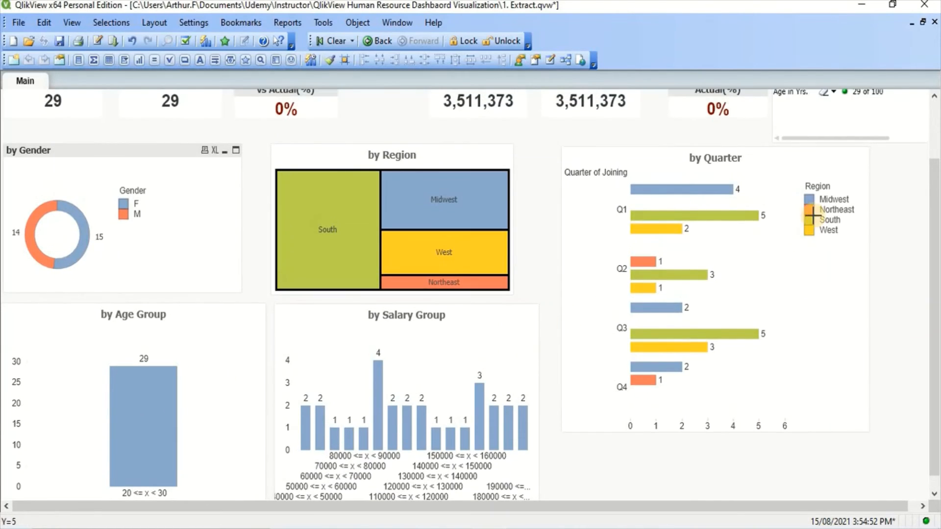
{"action": "left_click", "coordinate": [825, 93]}
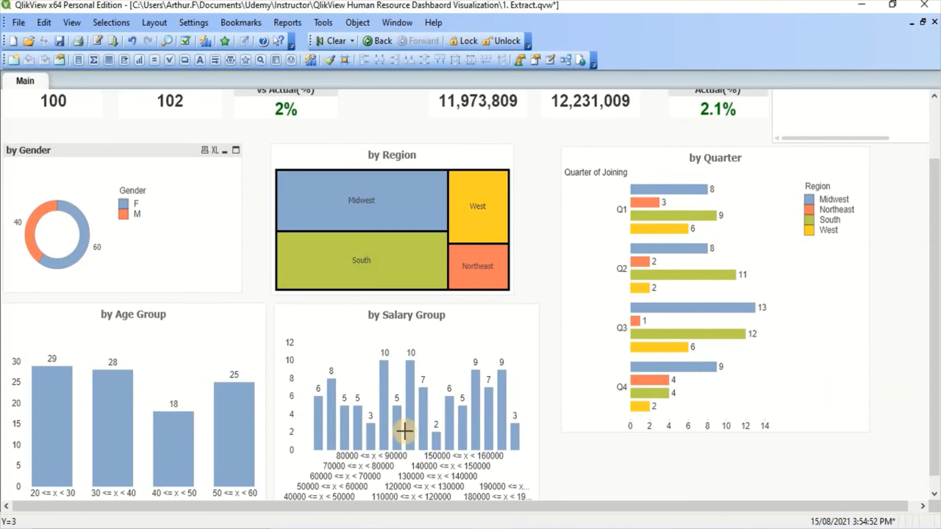
Filter the dashboard by the 50 <= x < 60 age band and review the other charts.
{"action": "left_click", "coordinate": [231, 447]}
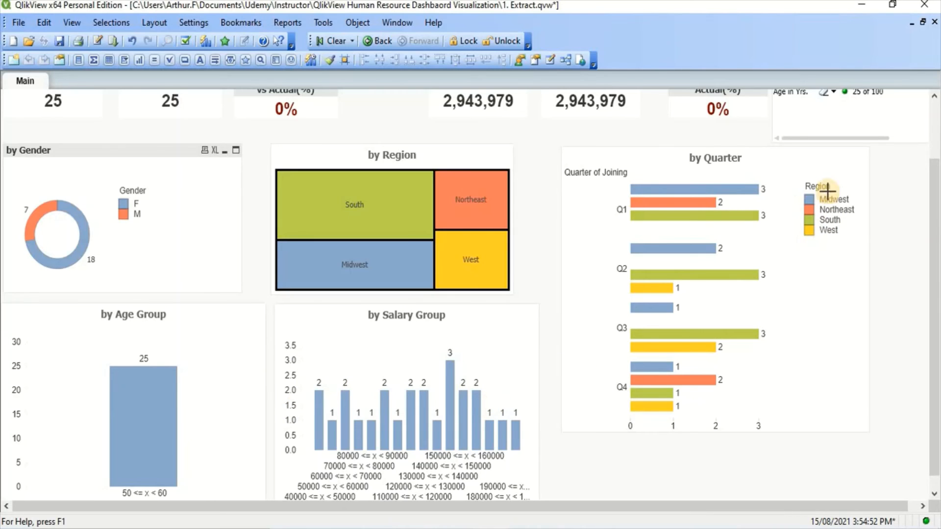
{"action": "scroll", "coordinate": [830, 189], "scroll_direction": "down", "scroll_amount": 1}
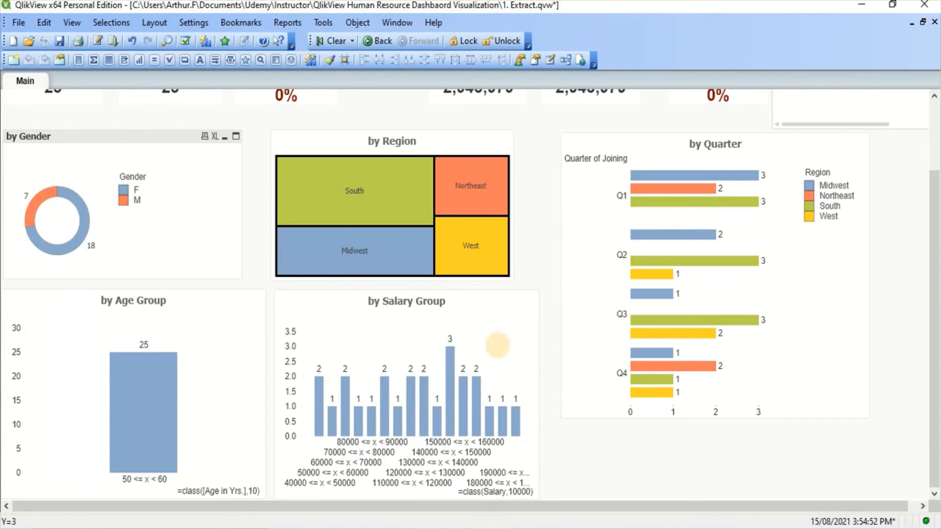
Set the salary chart's primary dimension labels to diagonal orientation, apply, and close its properties.
{"action": "right_click", "coordinate": [498, 349]}
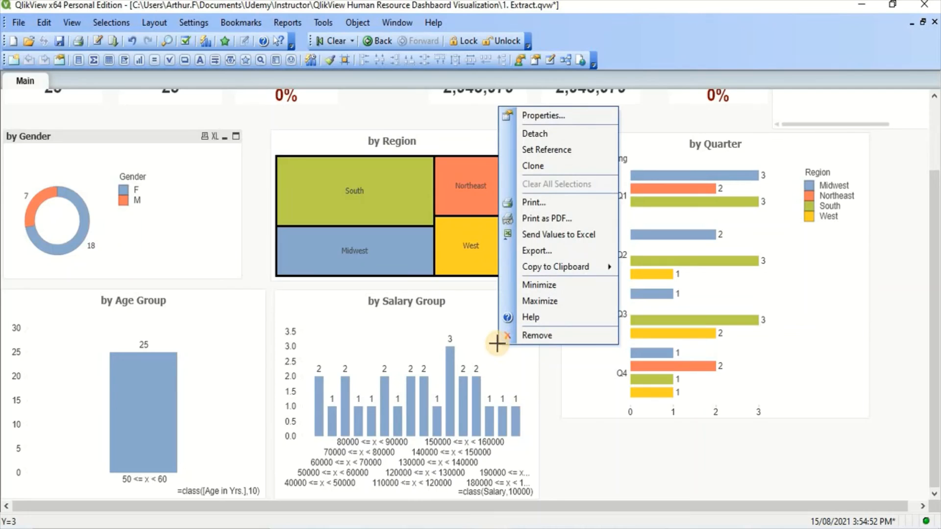
{"action": "left_click", "coordinate": [551, 121]}
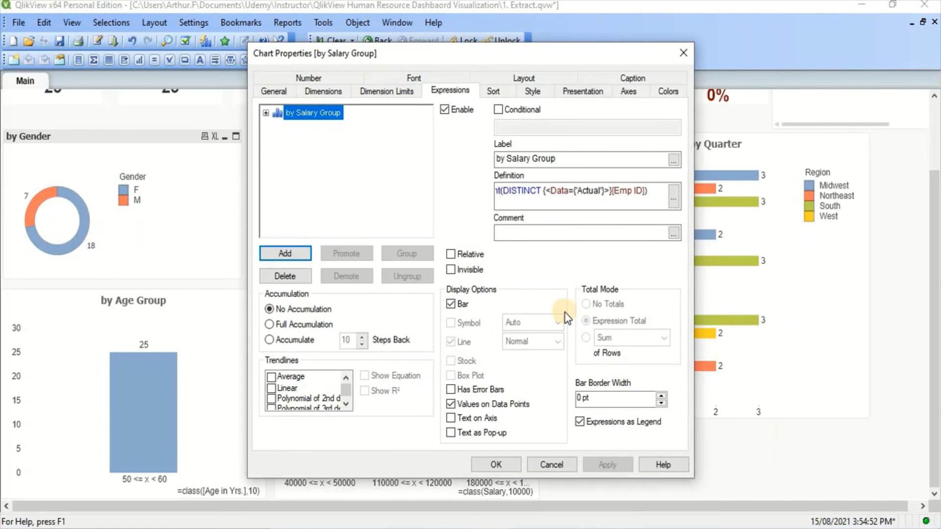
{"action": "left_click", "coordinate": [627, 91]}
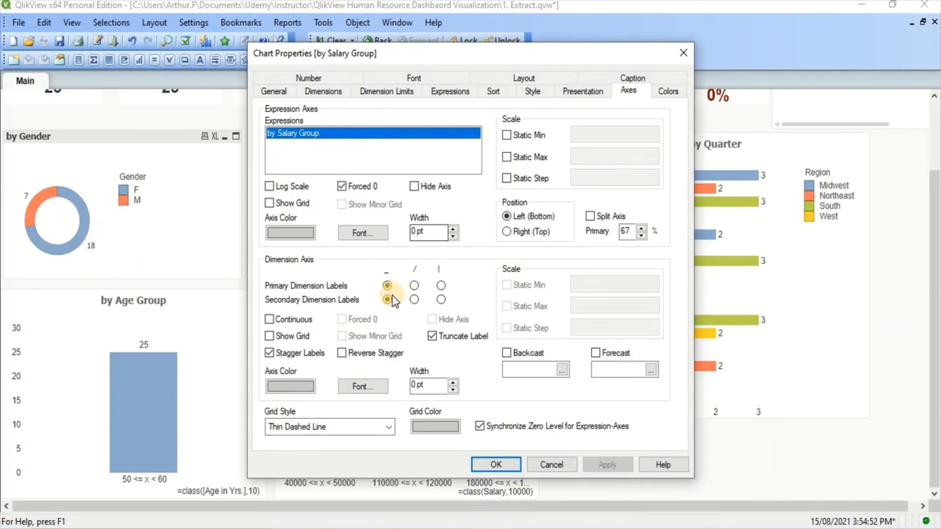
{"action": "left_click_drag", "start_coordinate": [416, 60], "coordinate": [547, 22]}
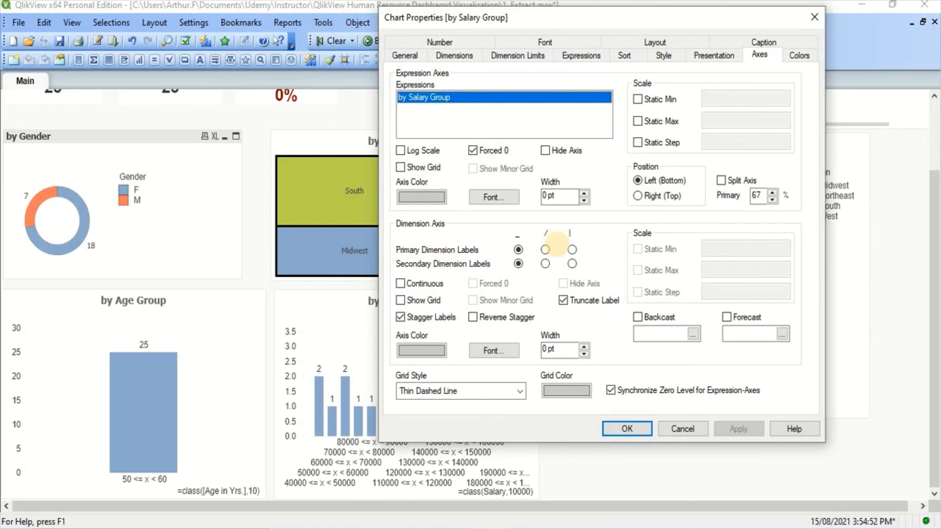
{"action": "left_click", "coordinate": [545, 250]}
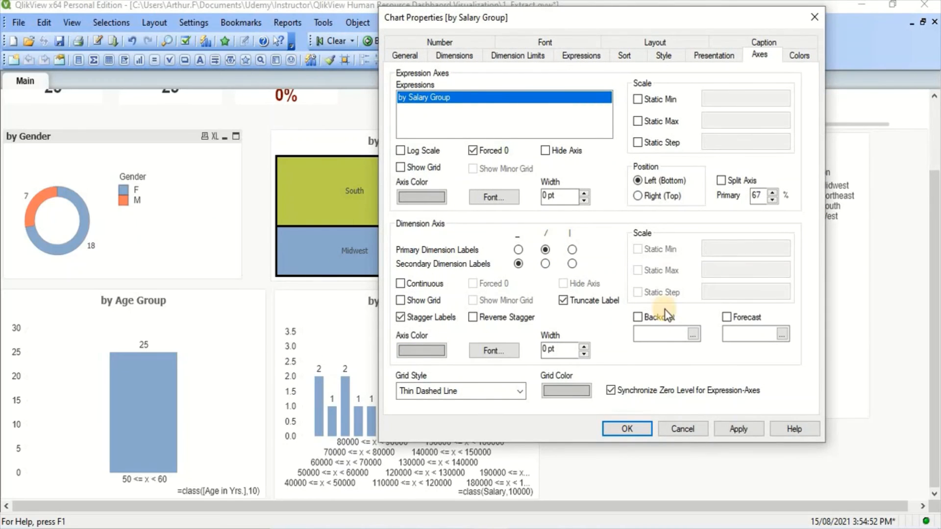
{"action": "left_click", "coordinate": [728, 430]}
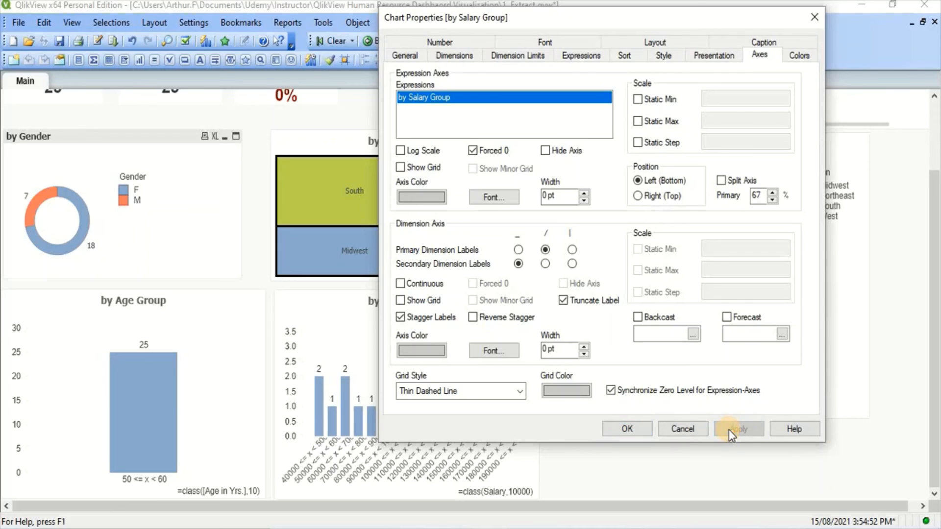
{"action": "left_click", "coordinate": [649, 433]}
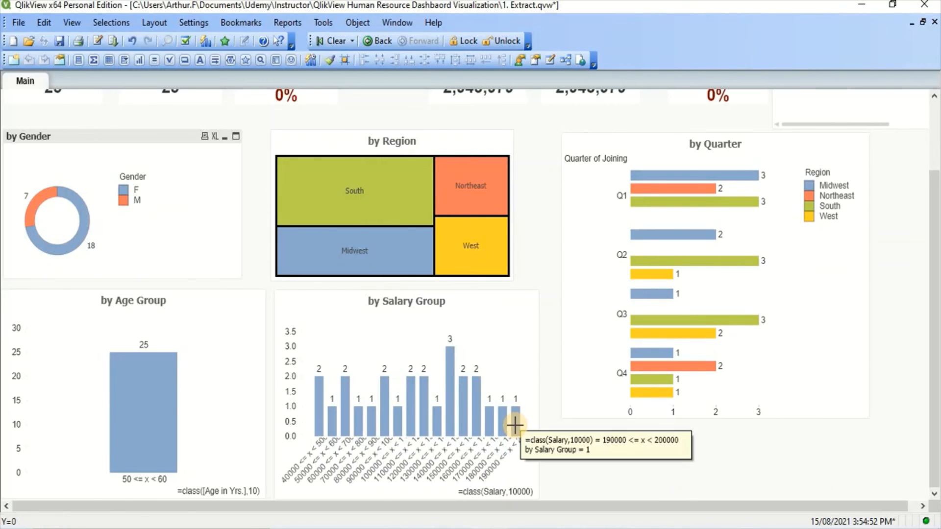
Change the salary chart's calculated dimension to =class(Salary,15000) and confirm the chart properties.
{"action": "mouse_move", "coordinate": [516, 426]}
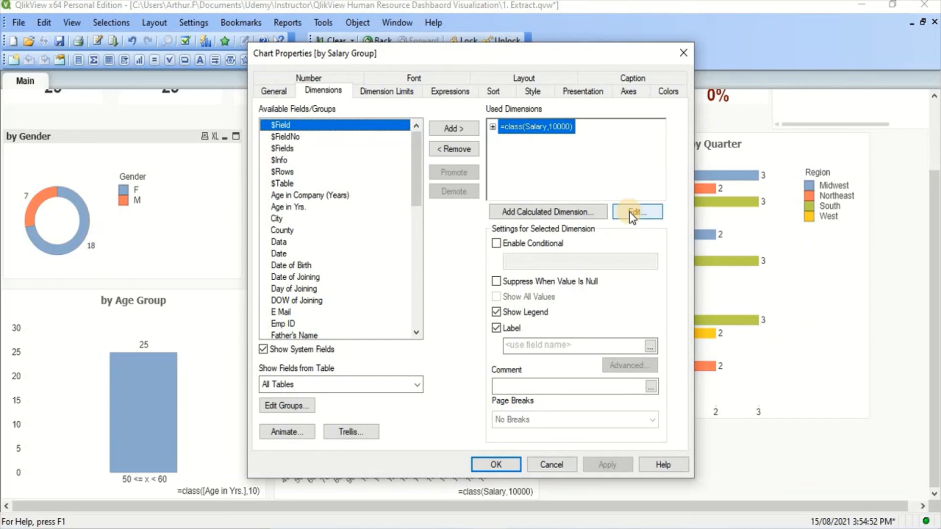
{"action": "left_click", "coordinate": [632, 213]}
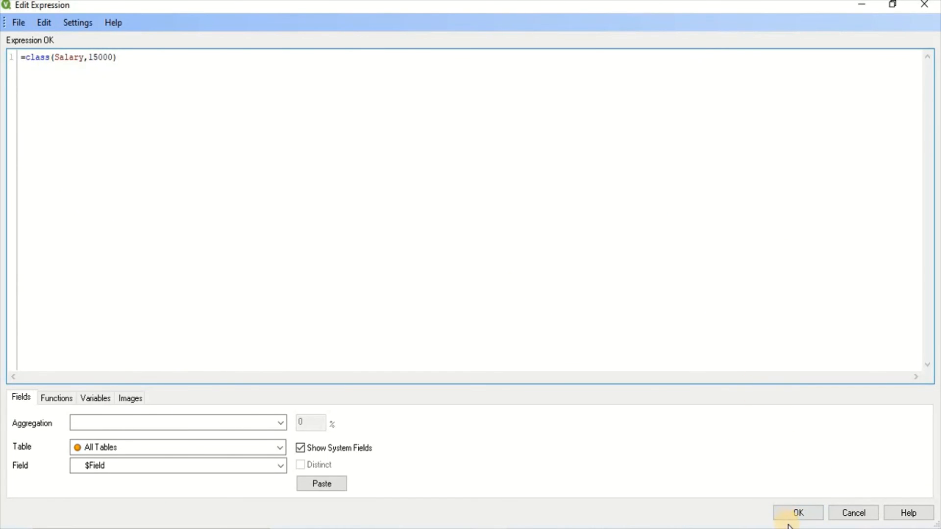
{"action": "left_click", "coordinate": [798, 509]}
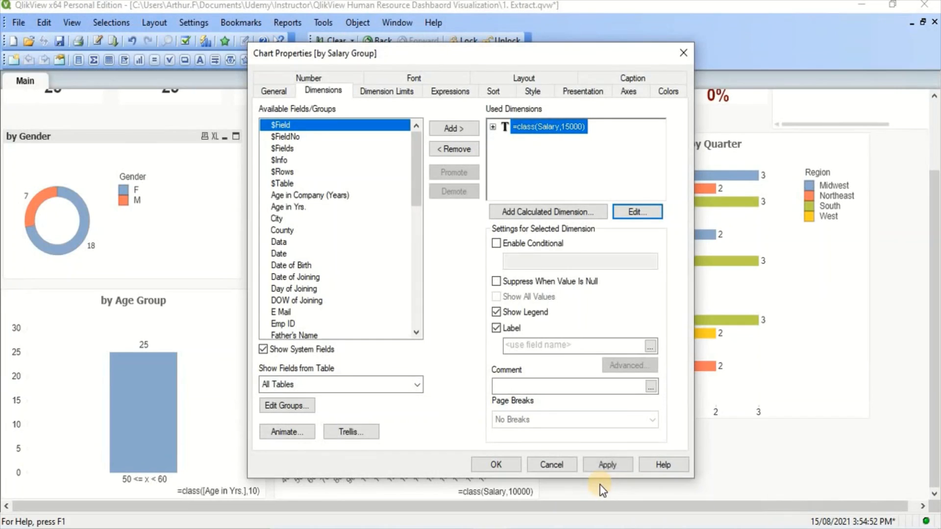
{"action": "left_click", "coordinate": [478, 469]}
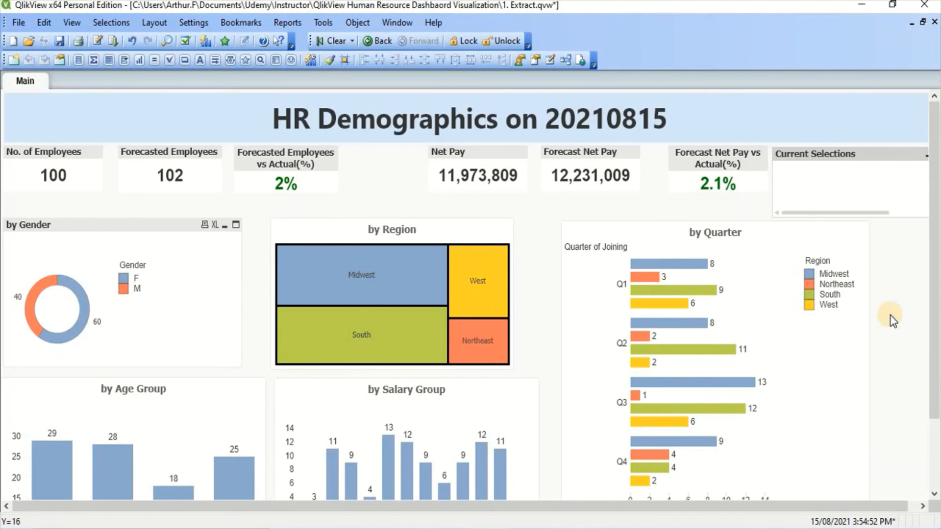
{"action": "left_click_drag", "start_coordinate": [934, 316], "coordinate": [929, 203]}
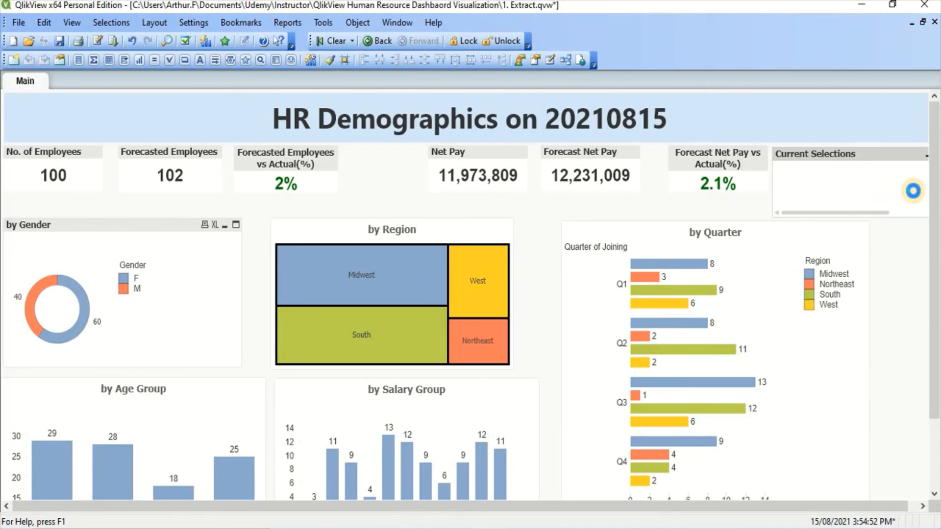
{"action": "scroll", "coordinate": [549, 260], "scroll_direction": "down", "scroll_amount": 1}
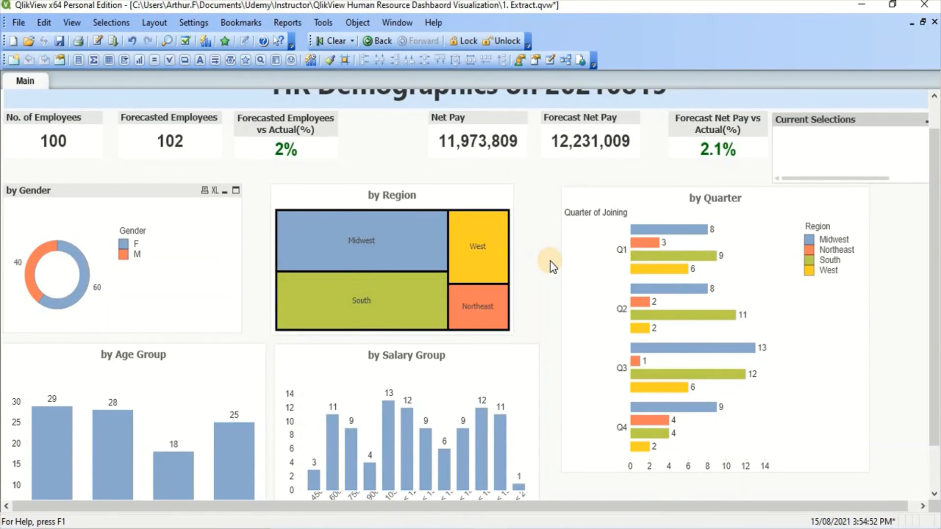